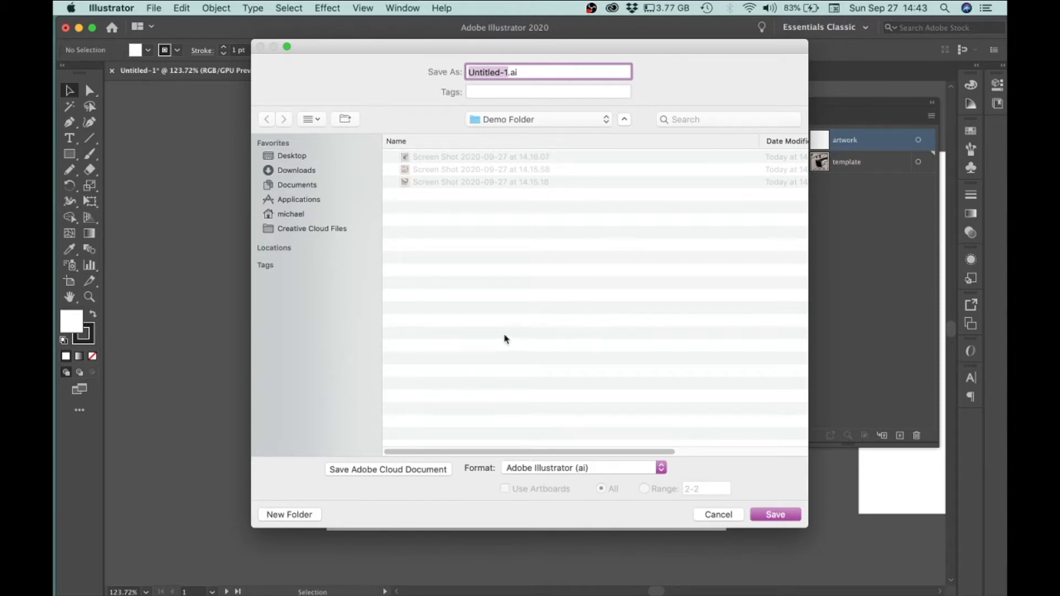
Create a new folder inside Demo Folder named with the student's surname followed by _VCD1000_Project1-Milestone2, copying the name
left_click(289, 516)
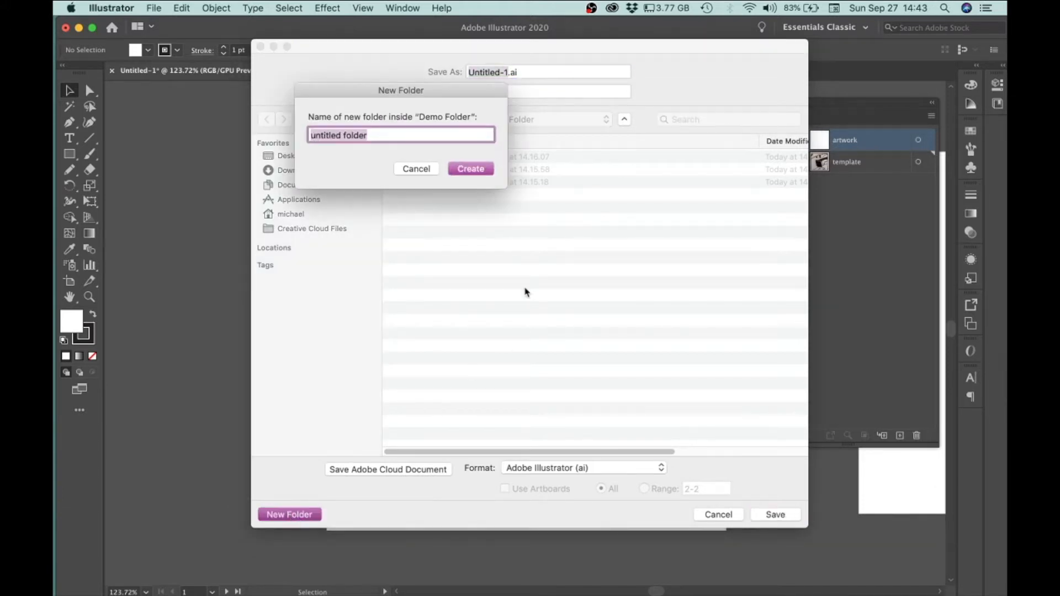
type("K")
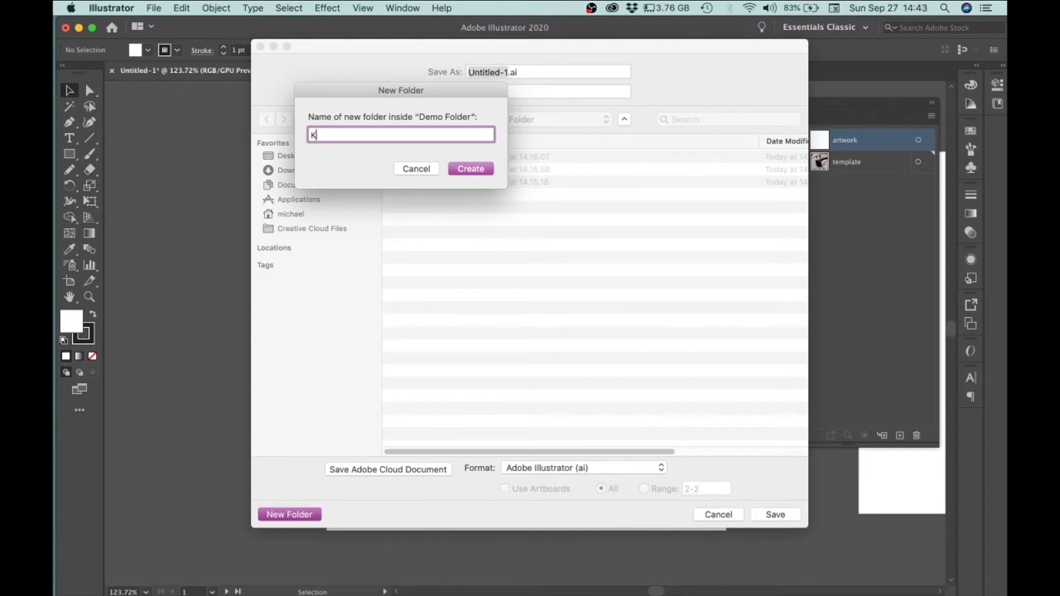
type("odysz_VCD1000_Project1-")
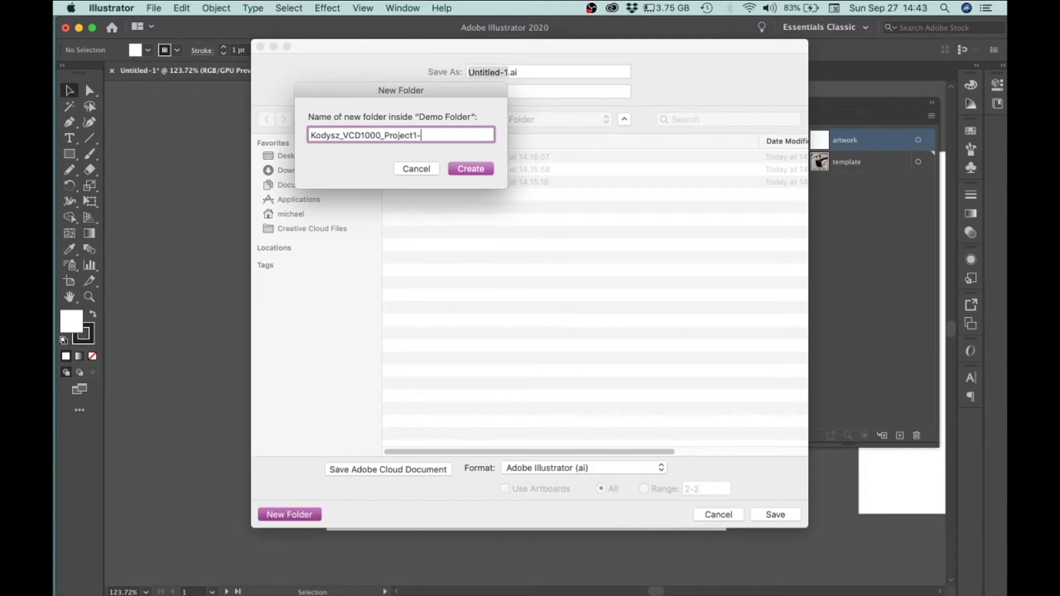
type("Milestone2")
left_click_drag(475, 135, 300, 134)
key("super+c")
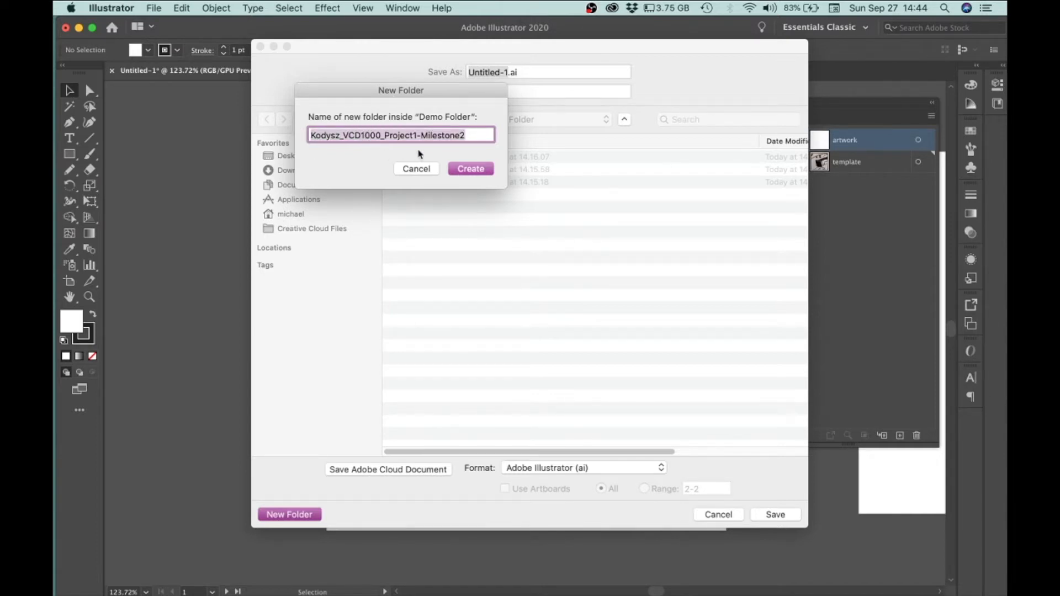
left_click(471, 169)
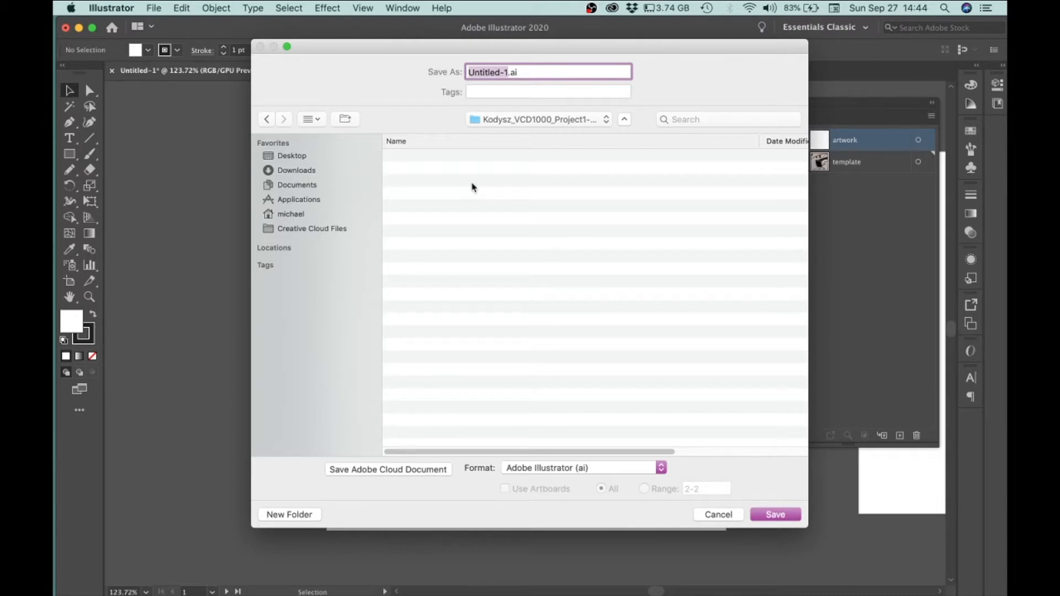
Save the document as an Illustrator file into the new folder using the same pasted name
key("super+v")
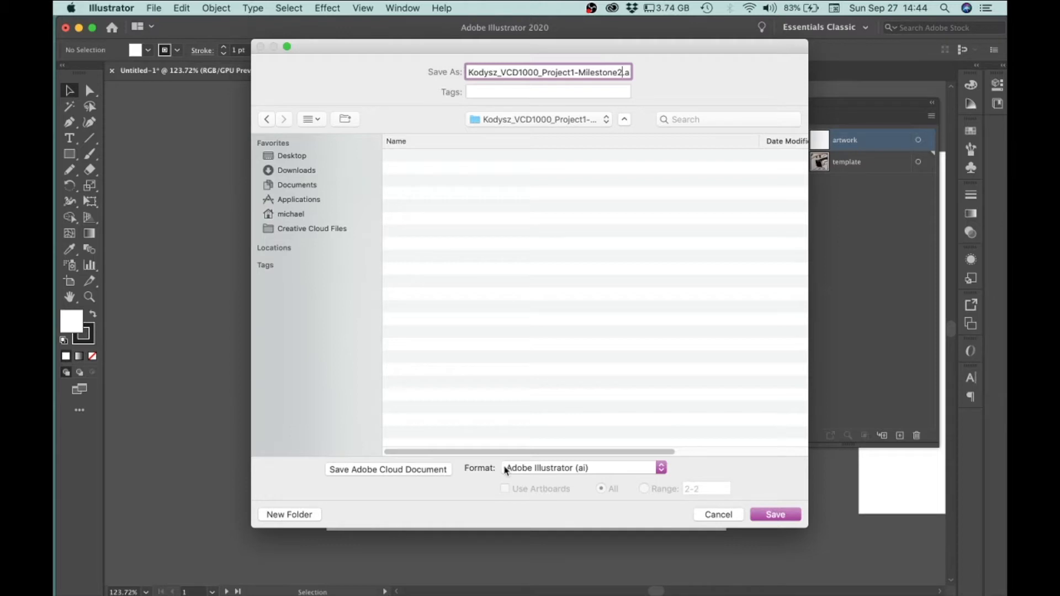
left_click(776, 514)
left_click_drag(254, 82, 366, 26)
left_click(458, 433)
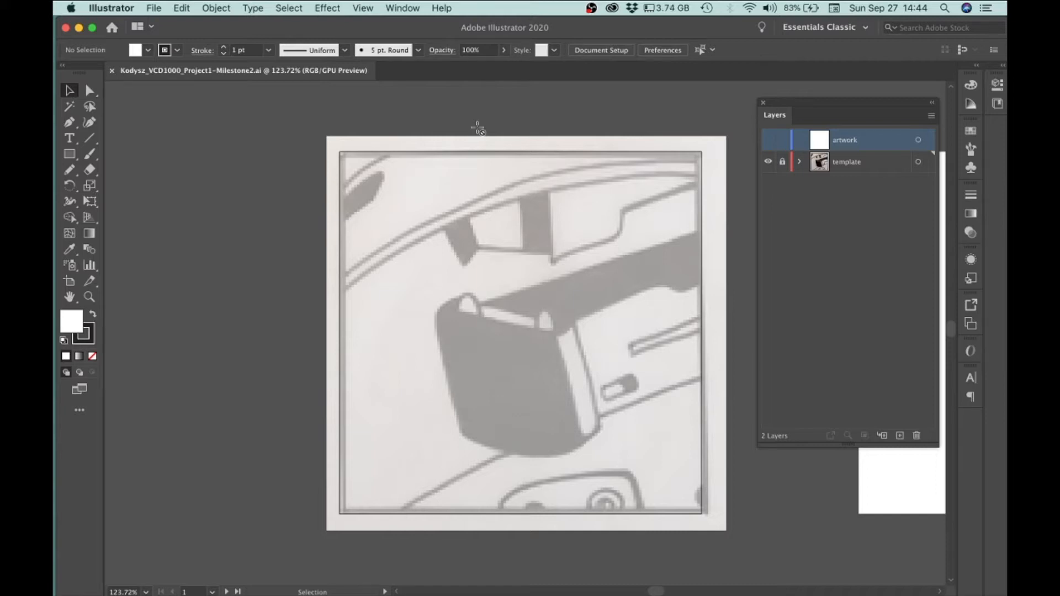
Make the artwork layer visible above the locked template layer
left_click(768, 139)
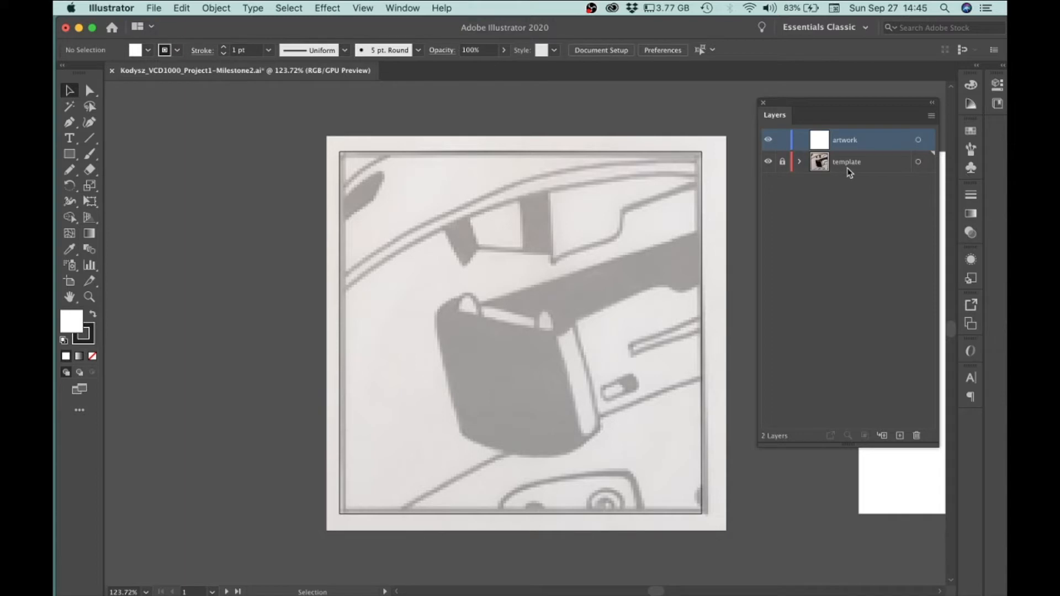
scroll(436, 155, "up", 3)
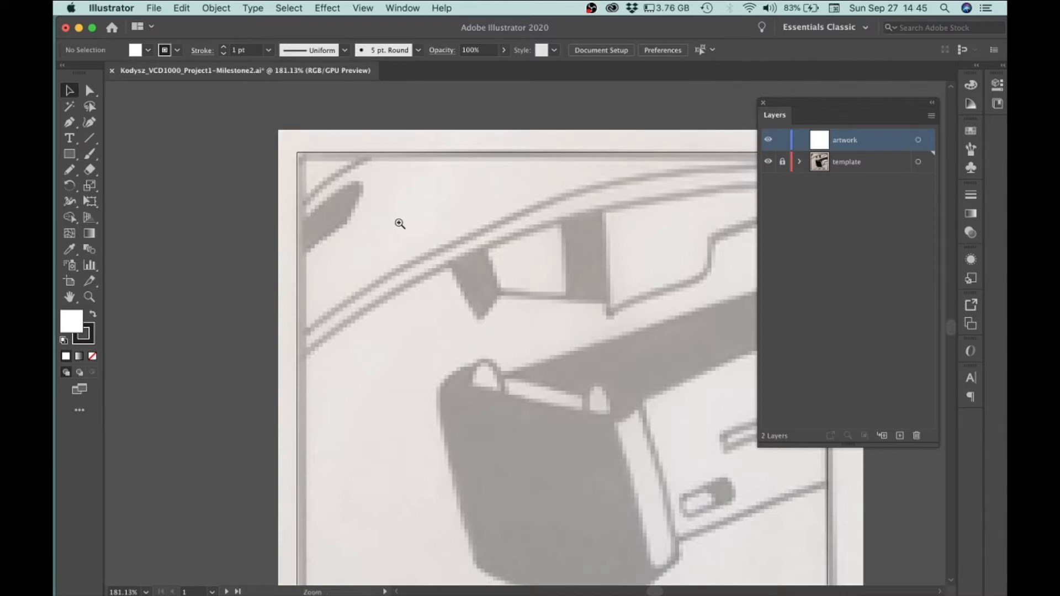
scroll(395, 221, "down", 2)
left_click_drag(516, 307, 460, 266)
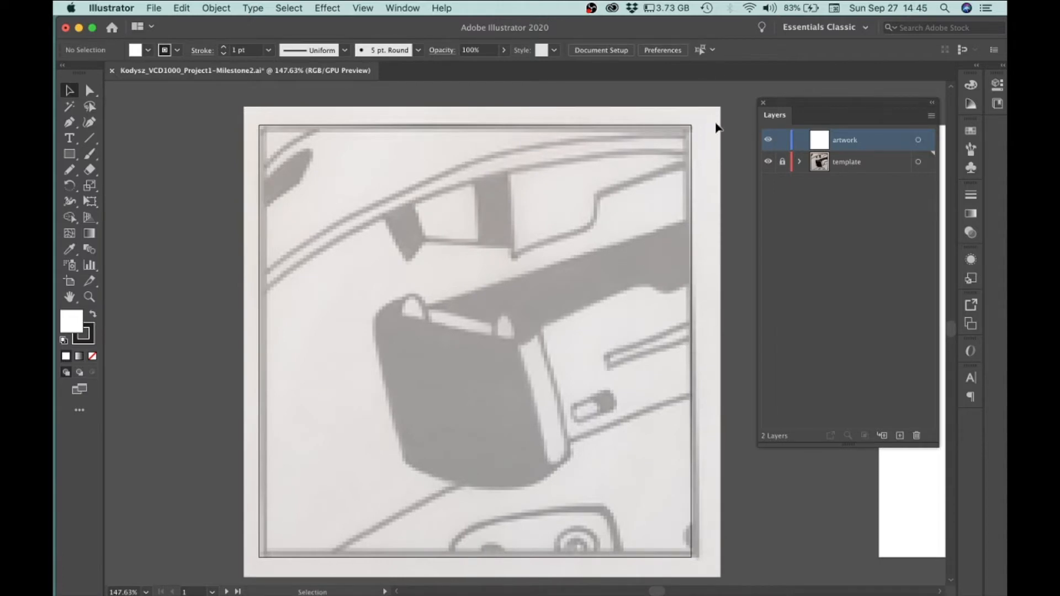
scroll(697, 141, "down", 1)
left_click_drag(644, 178, 613, 211)
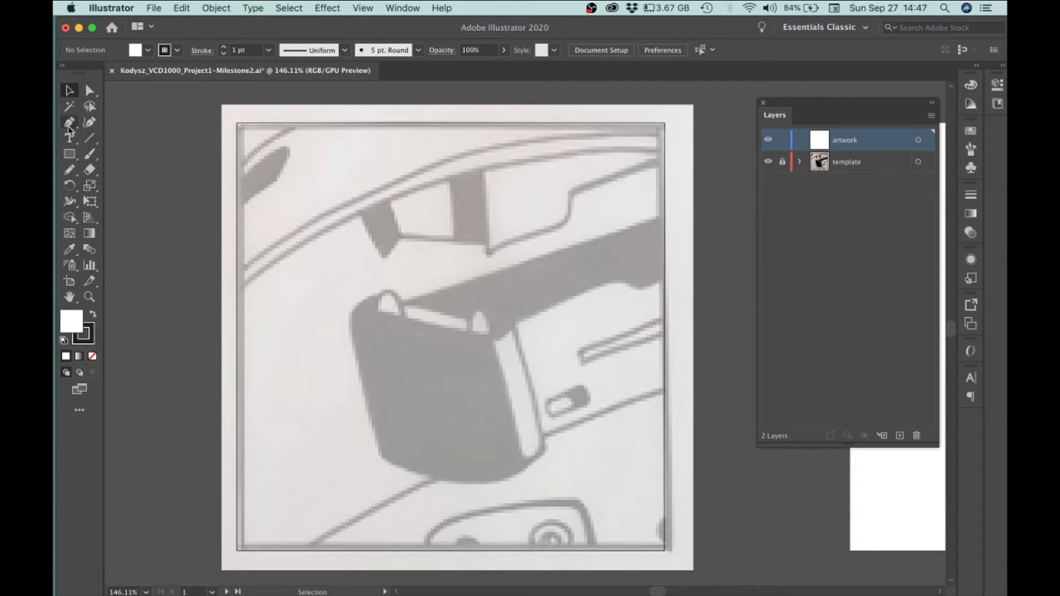
Draw an ellipse with the Ellipse tool across the middle of the template on the artwork layer
left_click(70, 159)
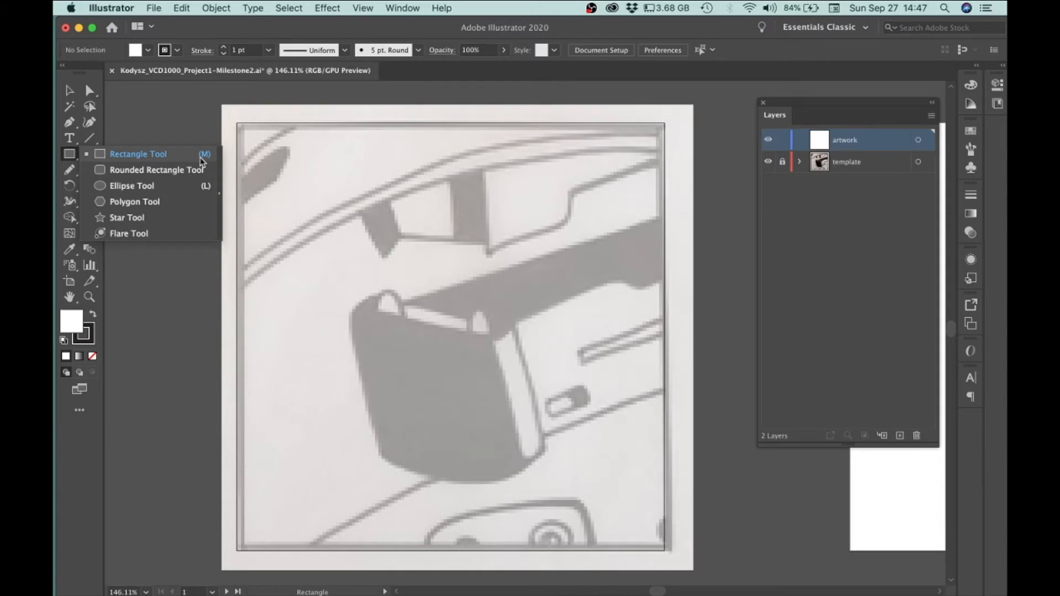
left_click(72, 160)
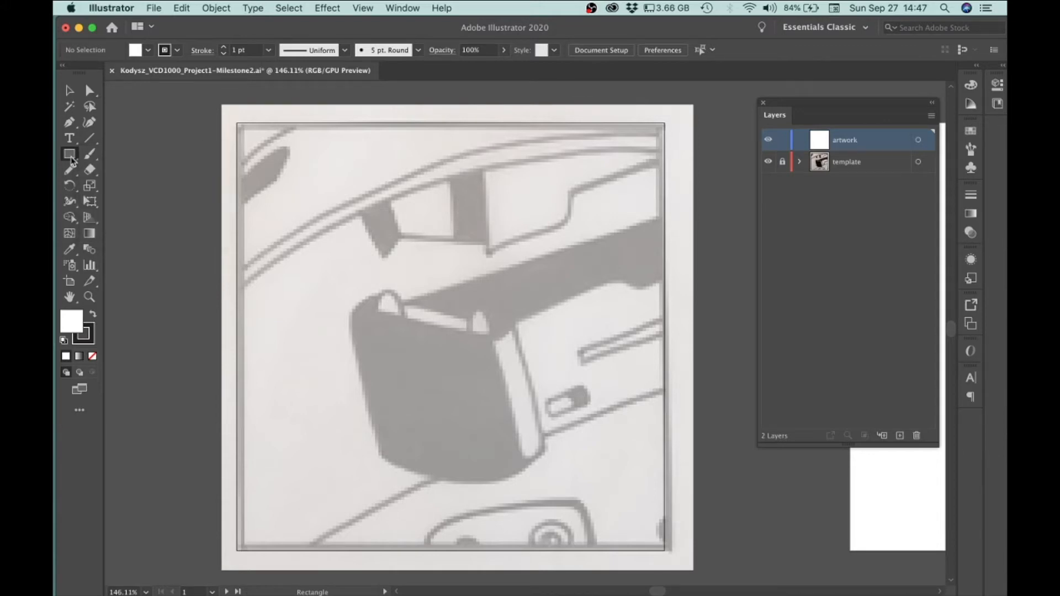
key("l")
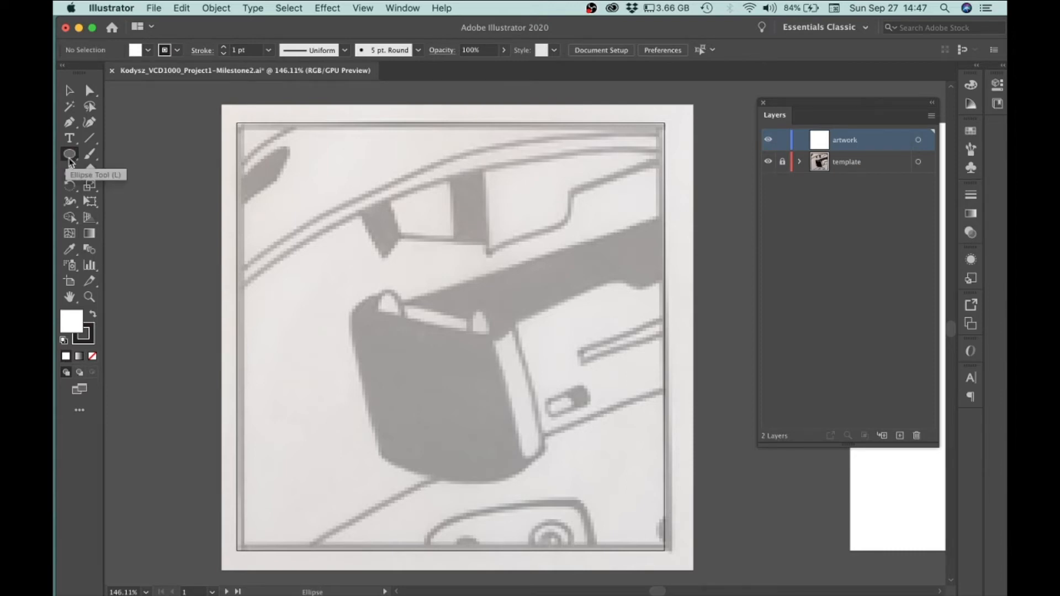
key("m")
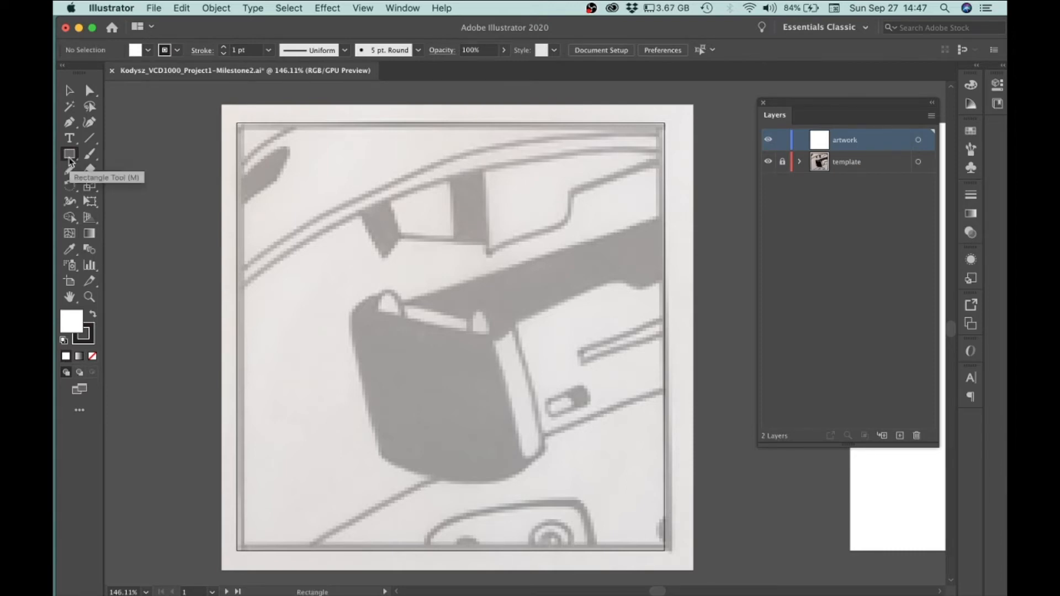
left_click(69, 157)
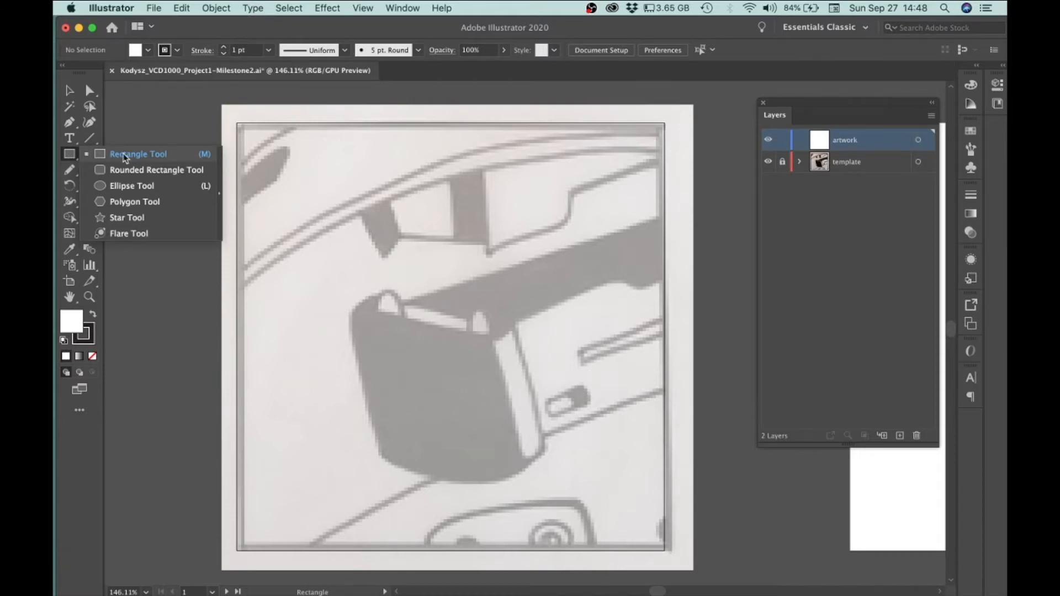
left_click(128, 187)
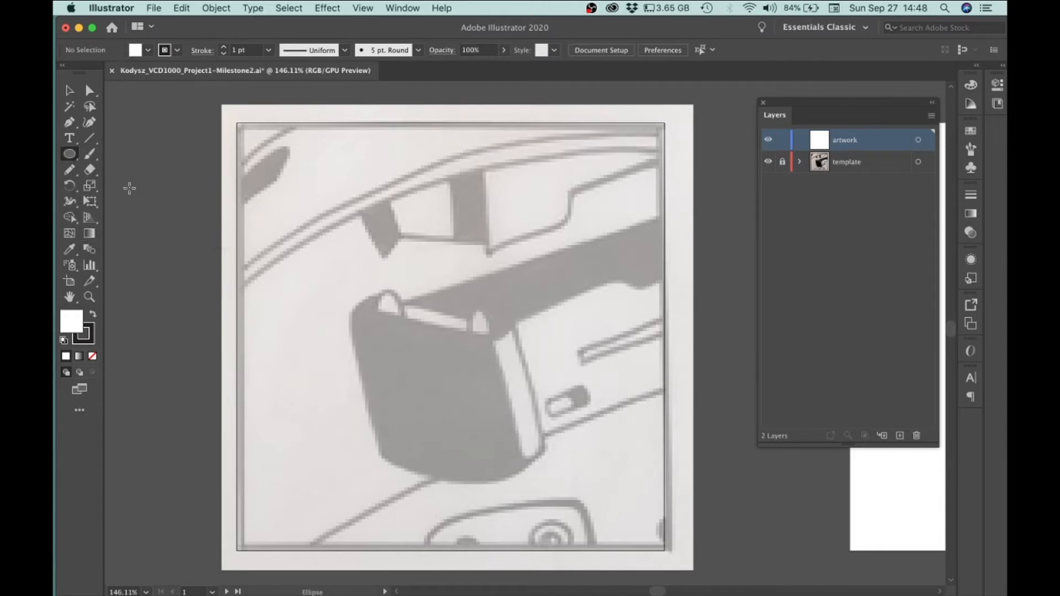
mouse_move(345, 279)
left_mouse_down()
mouse_move(540, 407)
mouse_move(577, 382)
mouse_move(573, 342)
mouse_move(575, 393)
mouse_move(503, 439)
mouse_move(574, 442)
mouse_move(609, 414)
mouse_move(606, 388)
mouse_move(624, 442)
mouse_move(574, 441)
mouse_move(645, 438)
mouse_move(624, 403)
left_mouse_up()
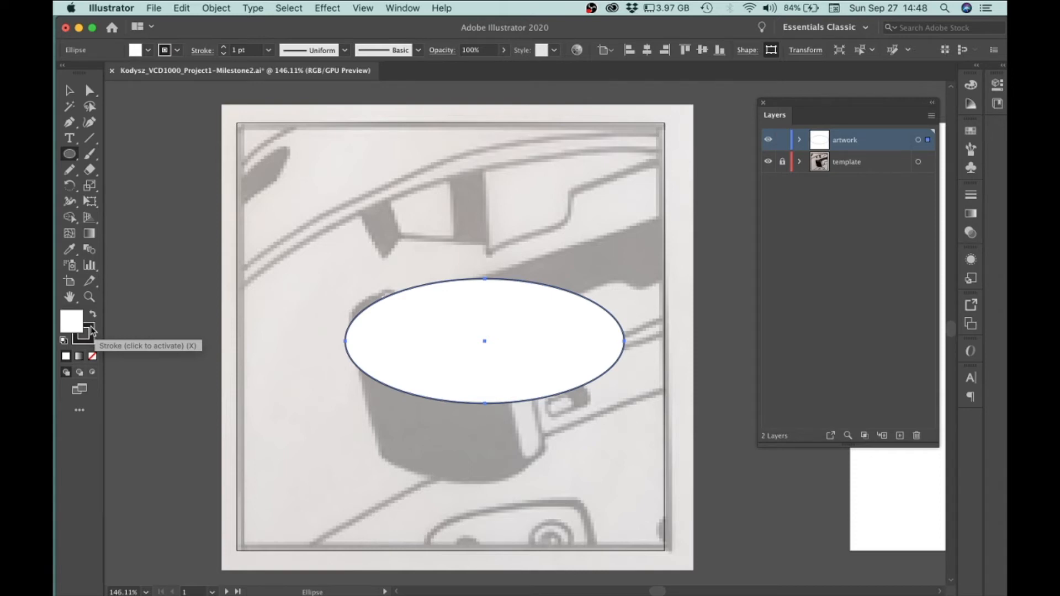
Swap the ellipse's fill and stroke so it gets a dark fill
left_click(92, 330)
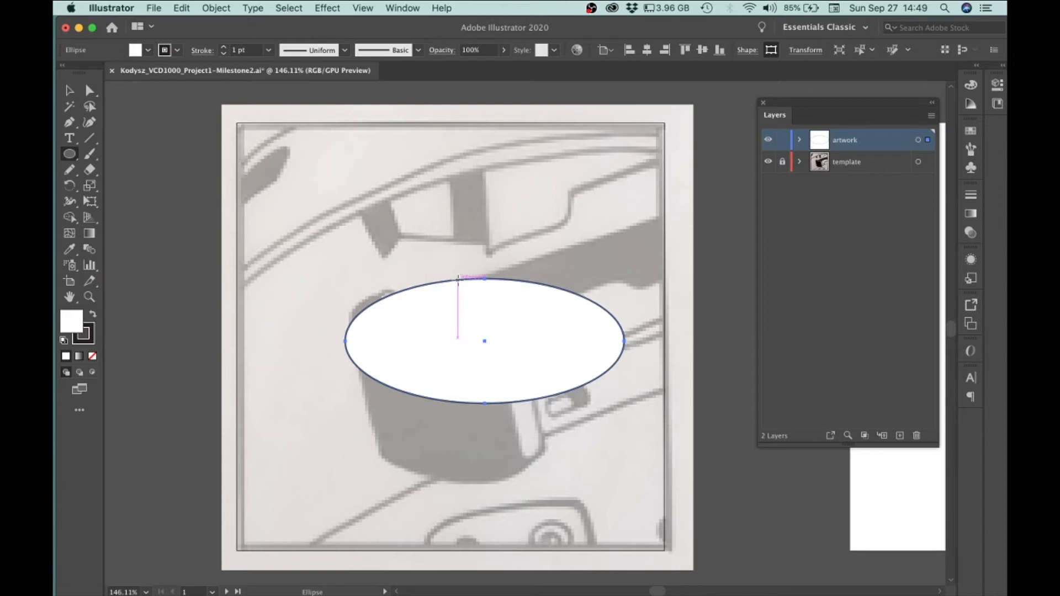
left_click(93, 317)
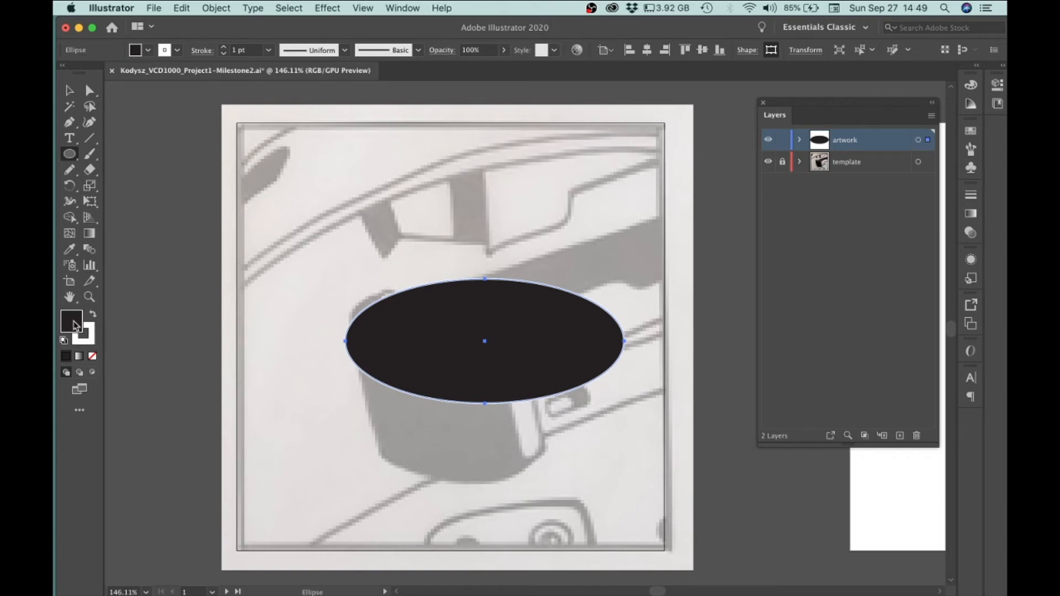
Set the ellipse's fill colour to #6aefd9 in the Color Picker, then undo the colour change
double_click(75, 326)
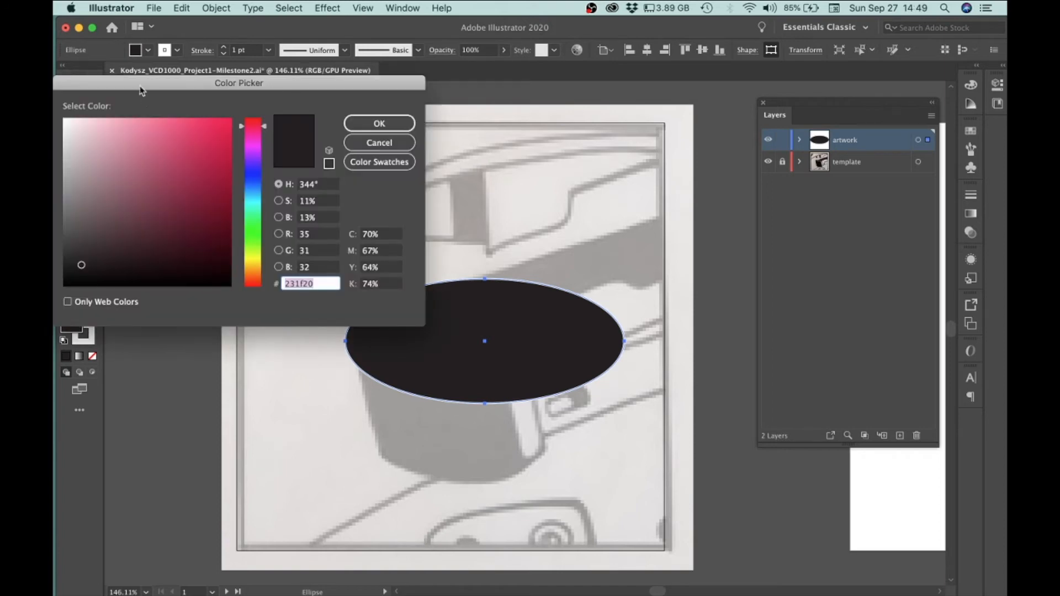
left_click_drag(144, 84, 328, 87)
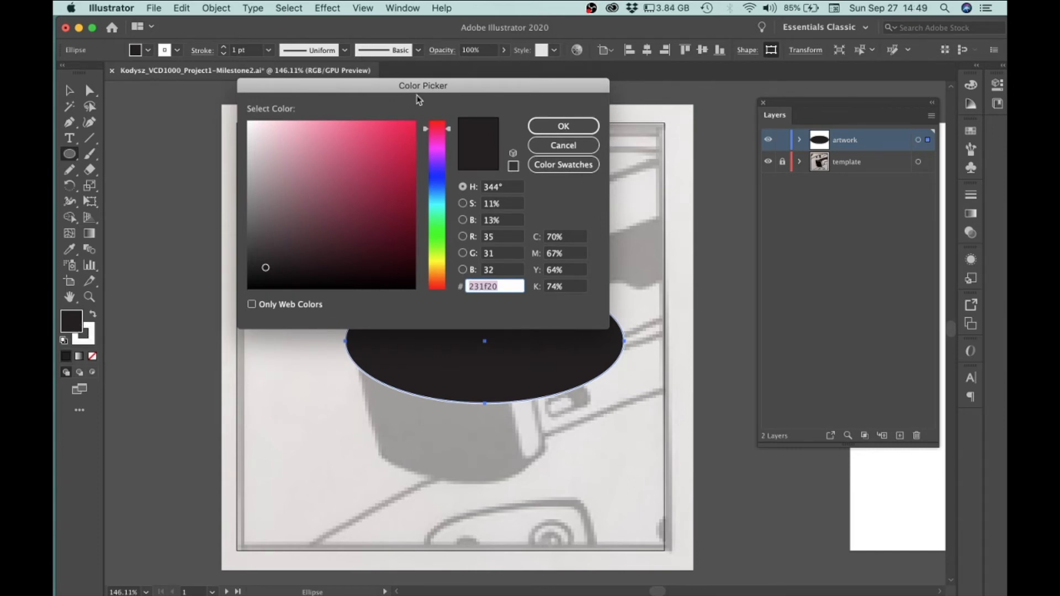
mouse_move(381, 156)
left_mouse_down()
mouse_move(346, 140)
mouse_move(340, 178)
left_mouse_up()
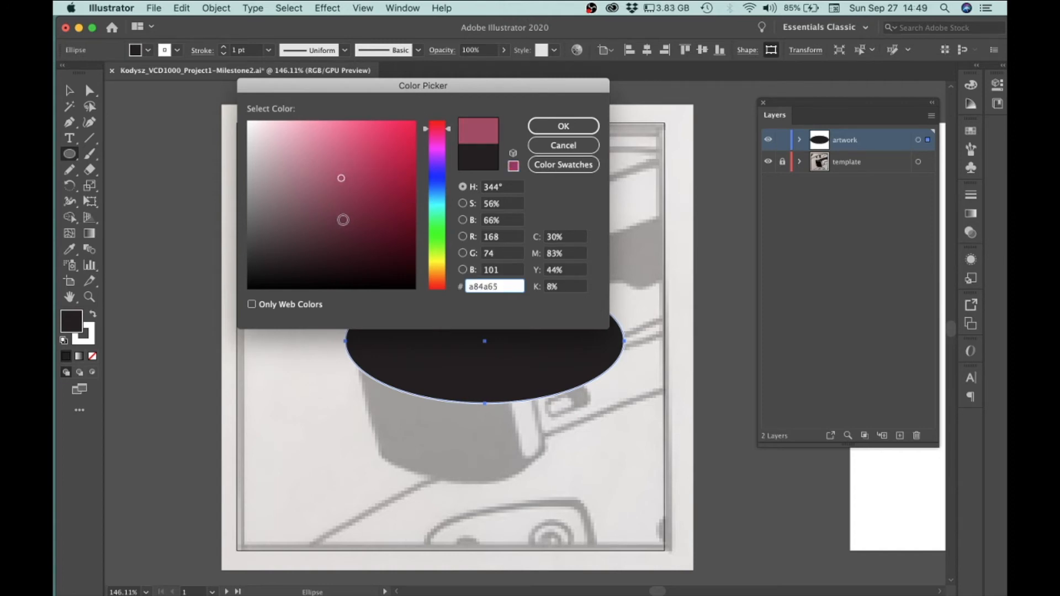
left_click(372, 148)
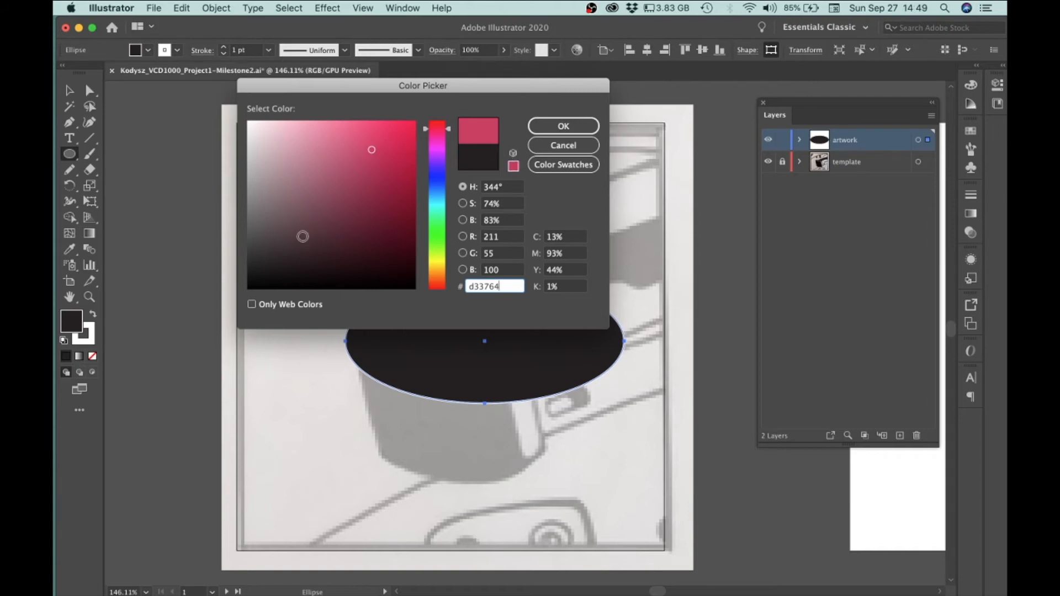
left_click(402, 131)
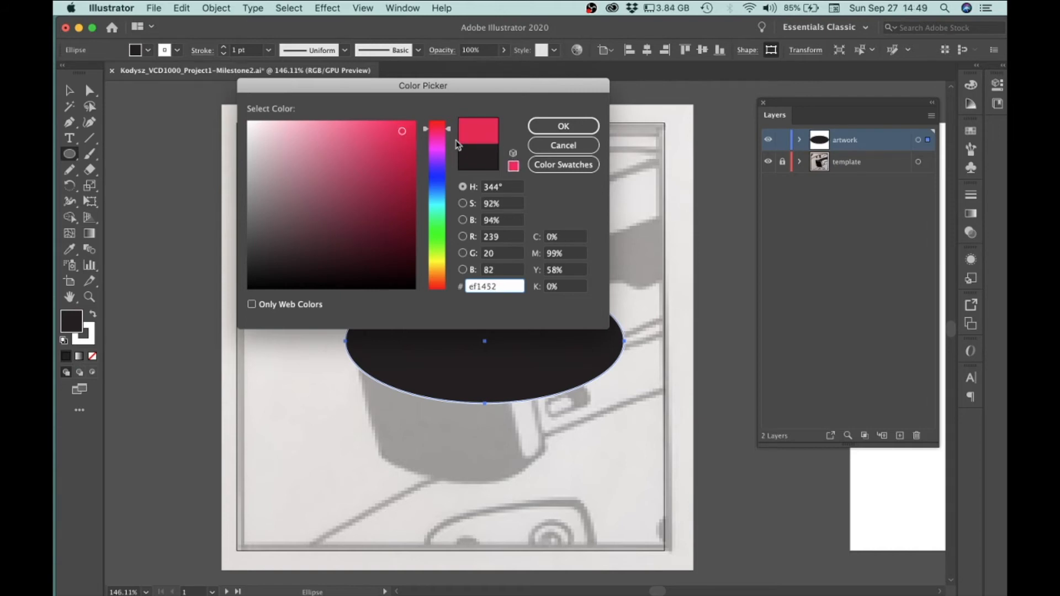
left_click_drag(448, 129, 449, 210)
left_click(341, 131)
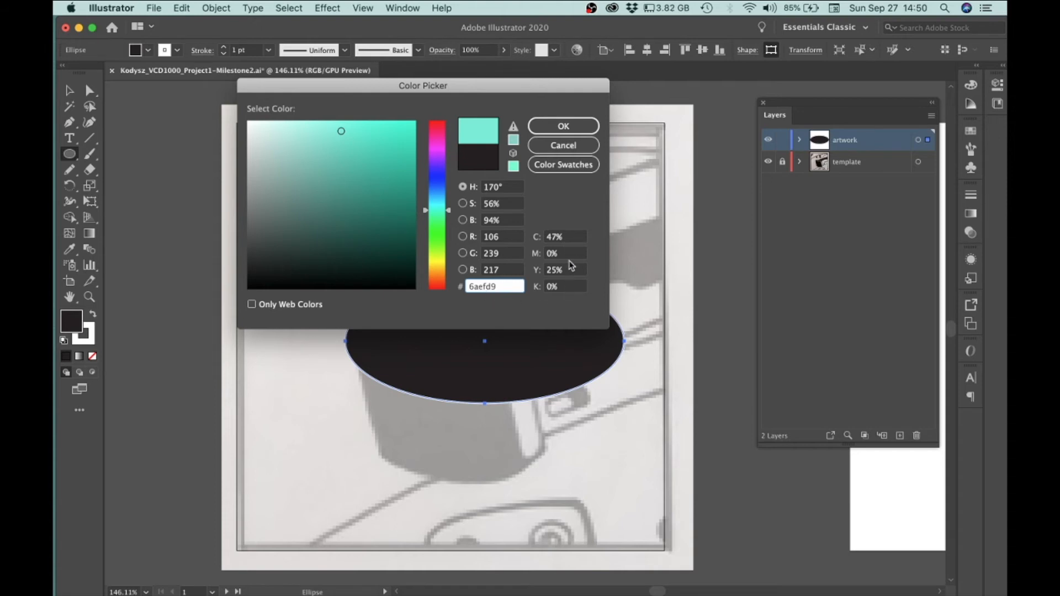
left_click(562, 126)
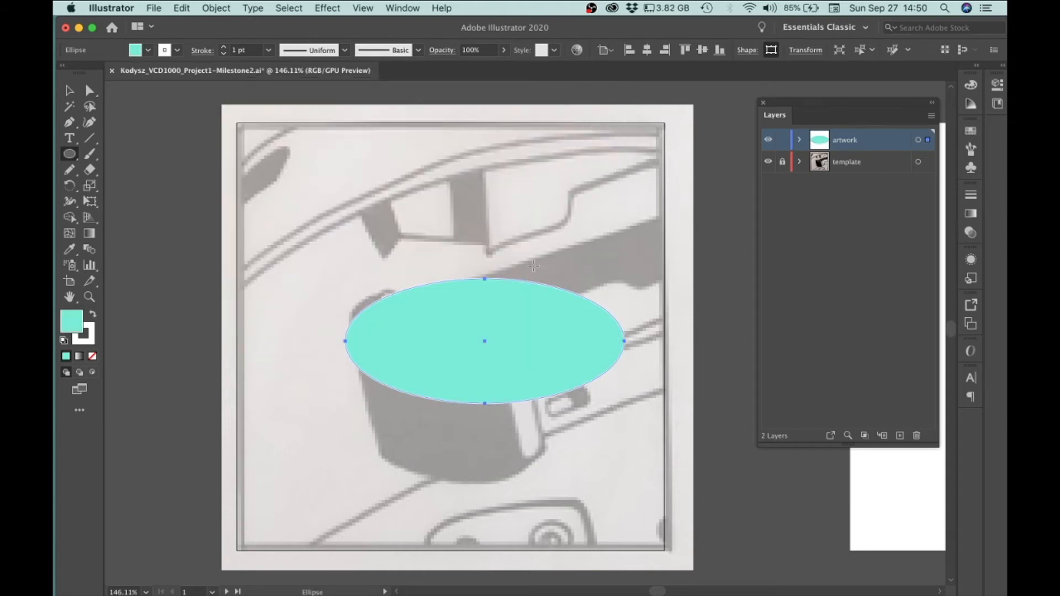
key("super+z")
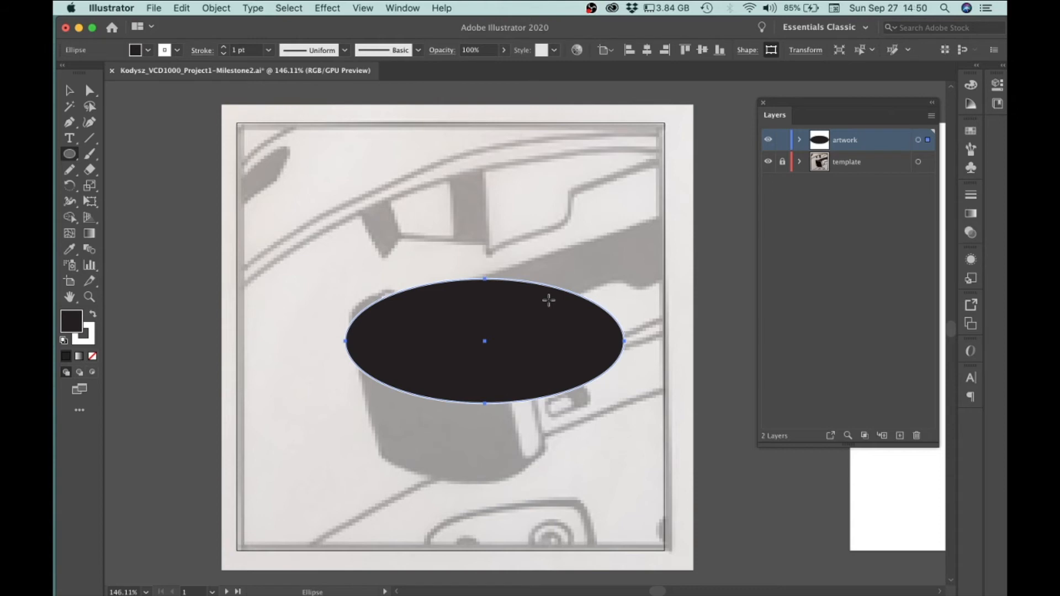
Select the ellipse and set its stroke to None
left_click(69, 90)
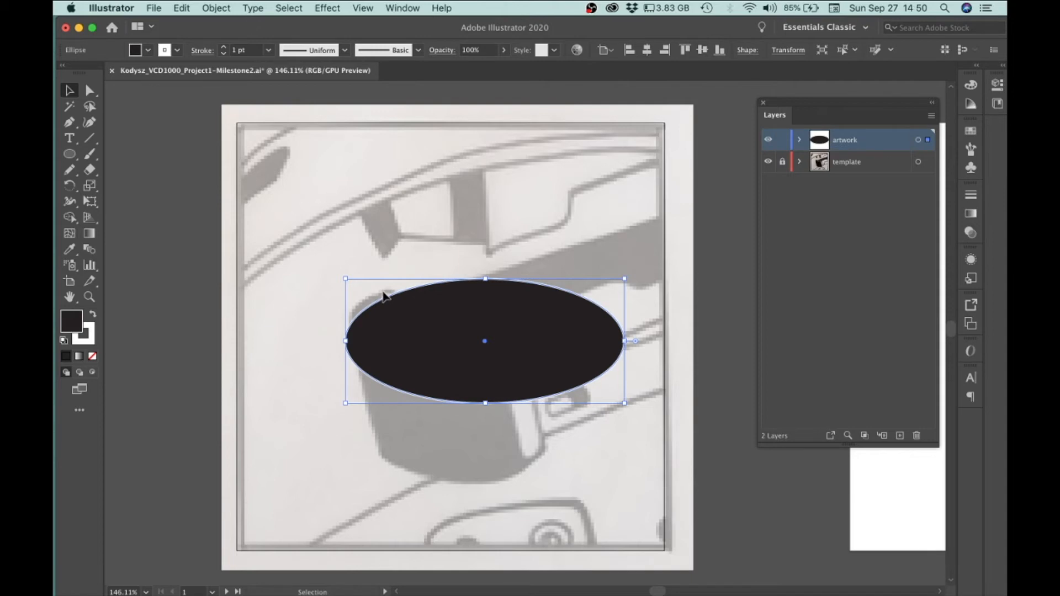
left_click(88, 342)
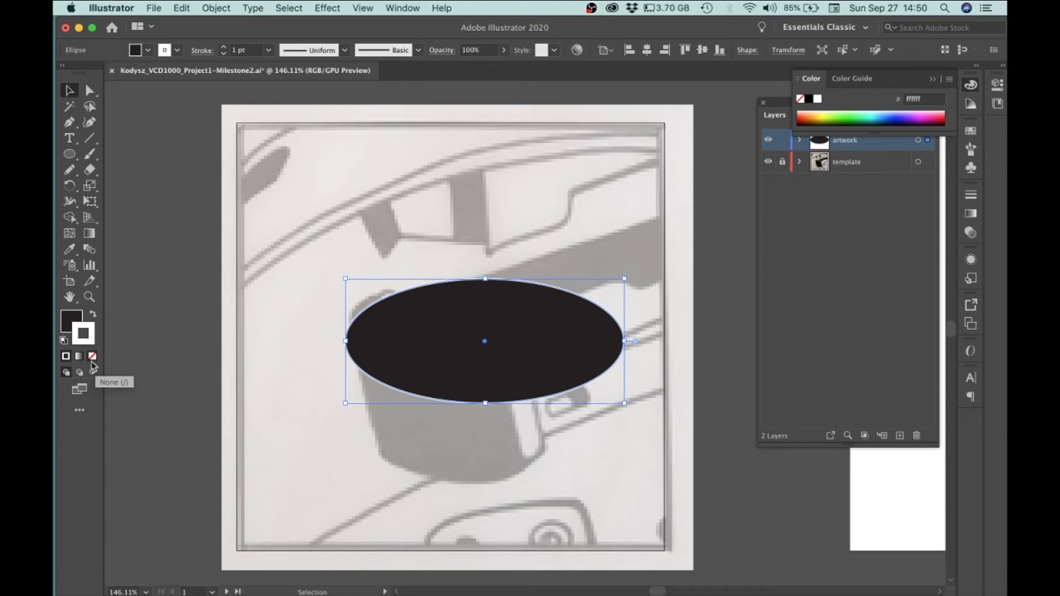
left_click(92, 358)
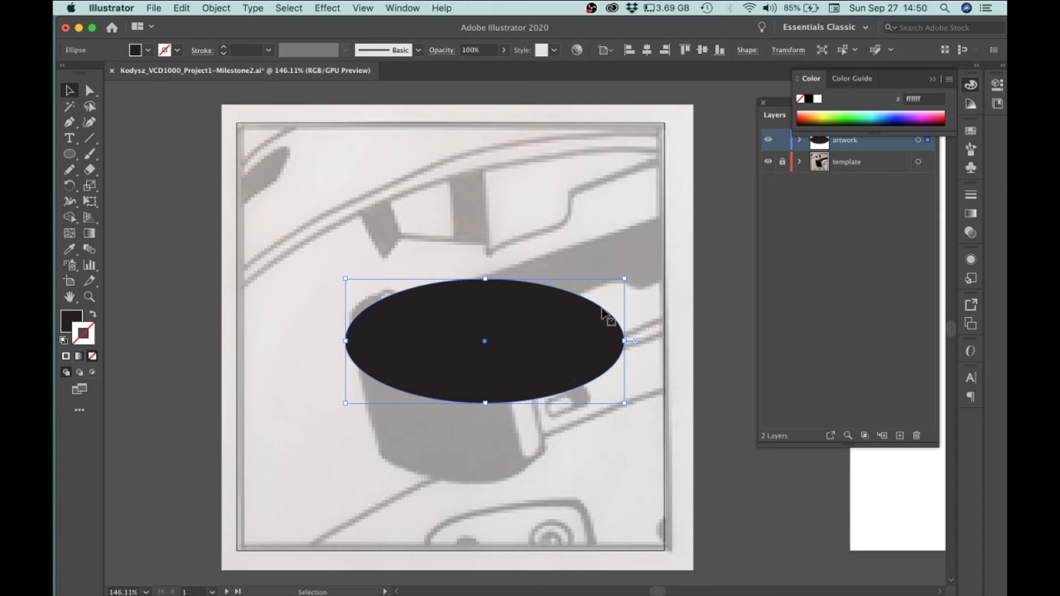
Move, scale and rotate the ellipse to match the dark oval near the template's upper-left corner
left_click_drag(529, 332, 584, 319)
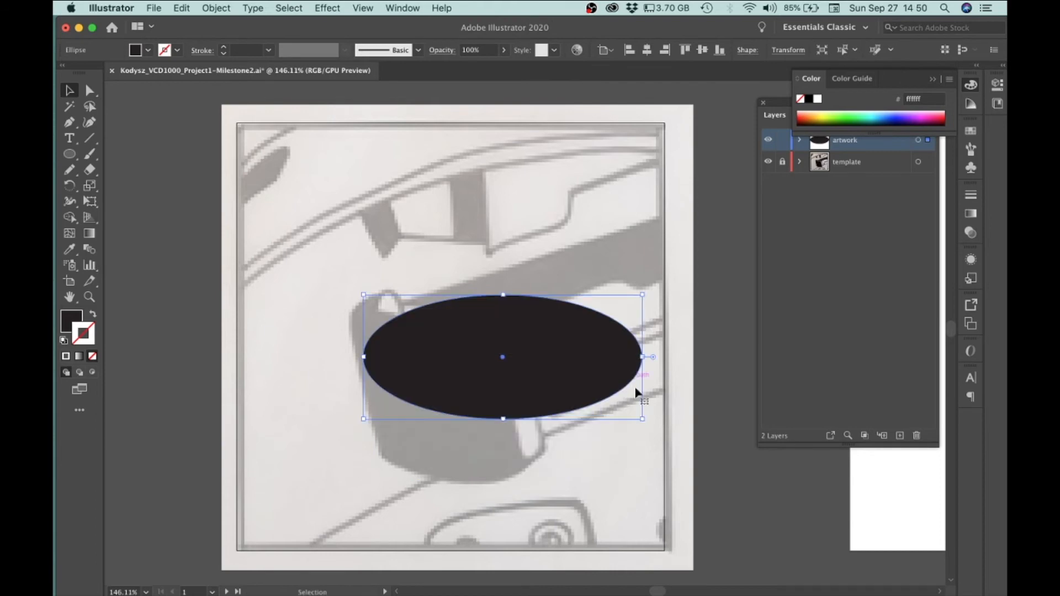
left_click_drag(642, 420, 390, 153)
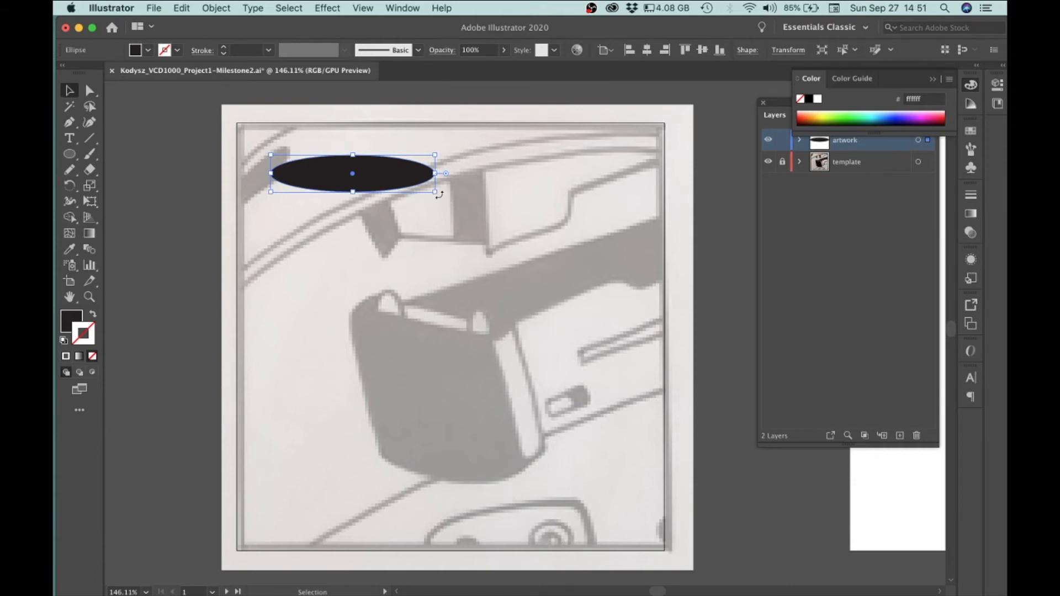
left_click_drag(440, 195, 294, 187)
left_click_drag(360, 190, 425, 213)
left_click_drag(439, 160, 464, 148)
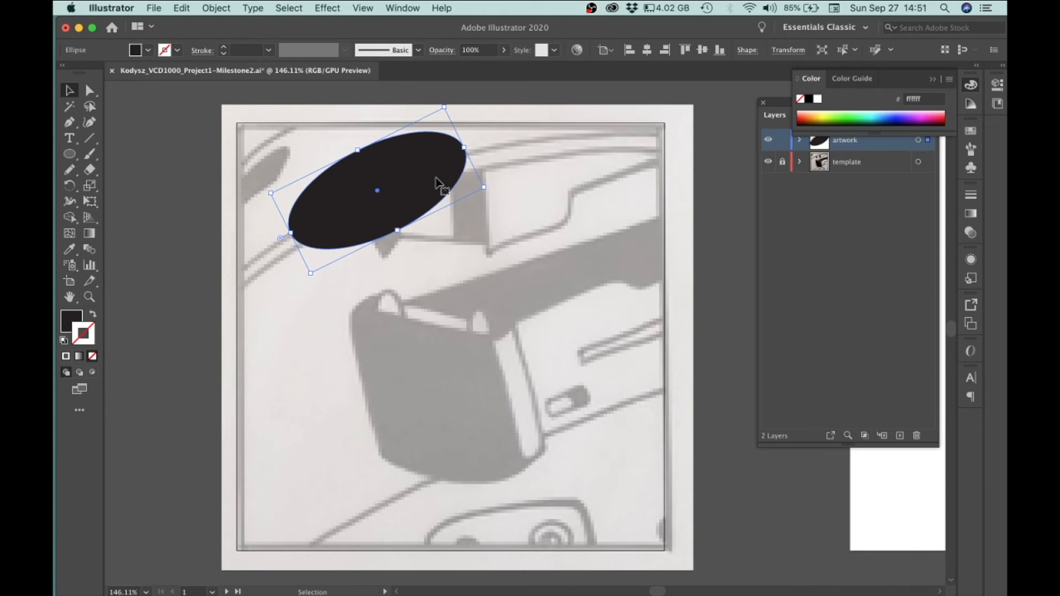
Paste a copy of the ellipse onto the artwork
key("super+v")
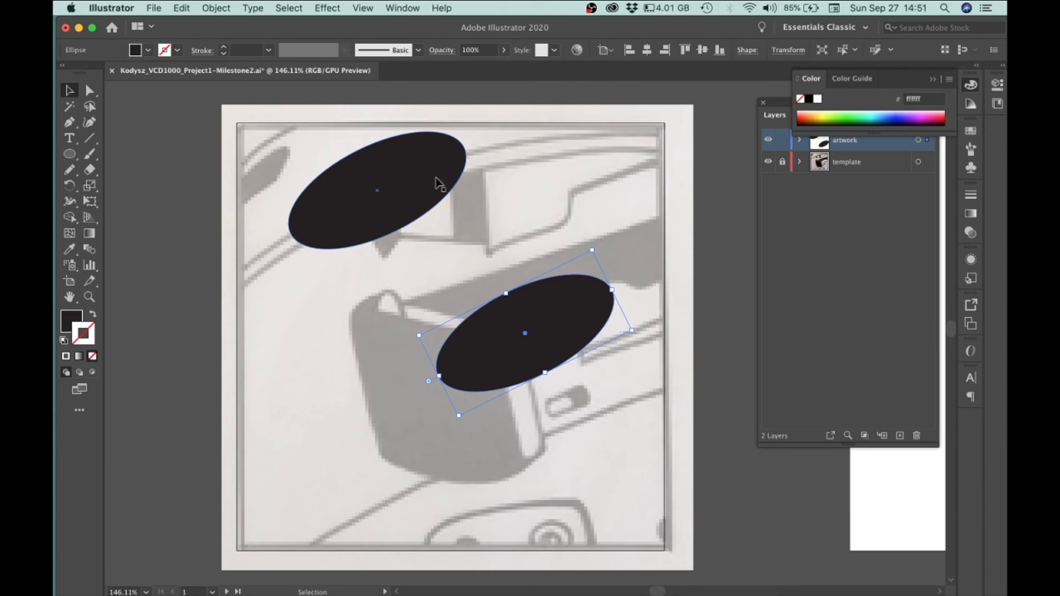
Move, rotate and resize the pasted ellipse copy into a circle near the template's lower-right area
left_click_drag(571, 309, 558, 262)
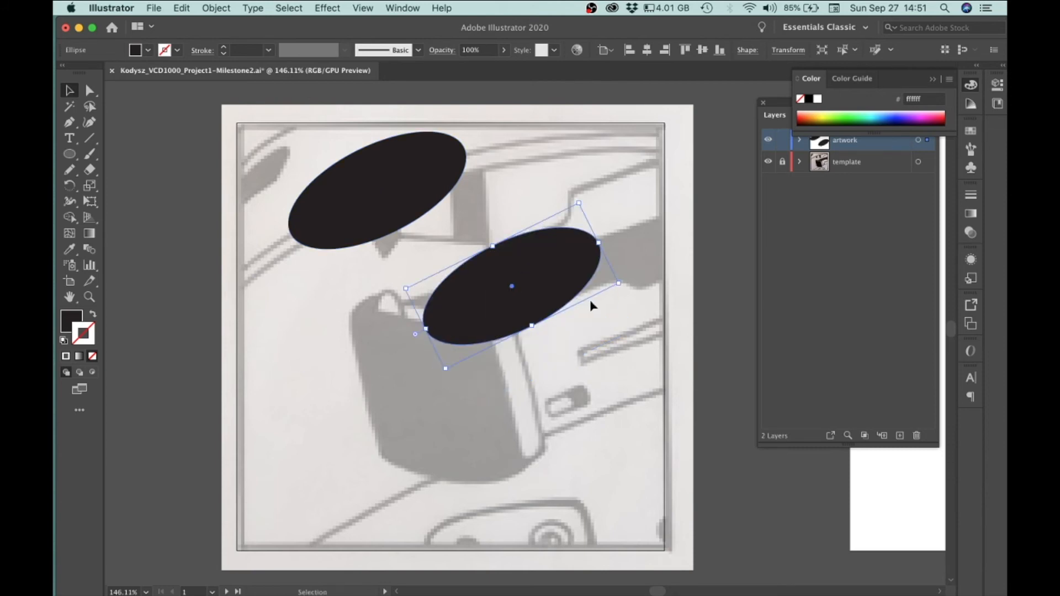
left_click_drag(624, 277, 620, 350)
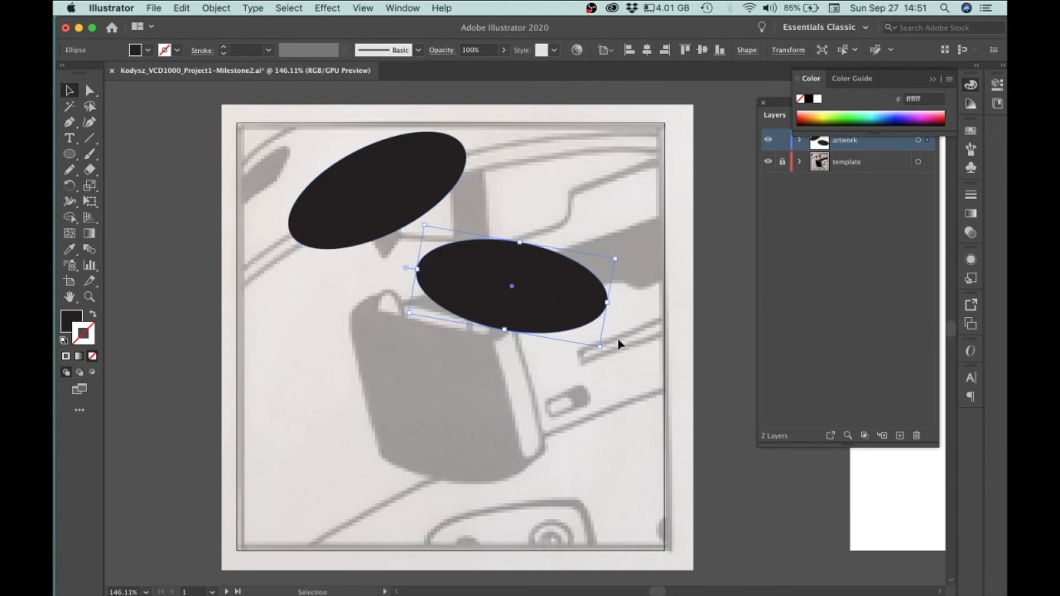
left_click_drag(605, 301, 622, 418)
Draw a rectangle with the Rectangle tool over the lower middle of the template
left_click(74, 156)
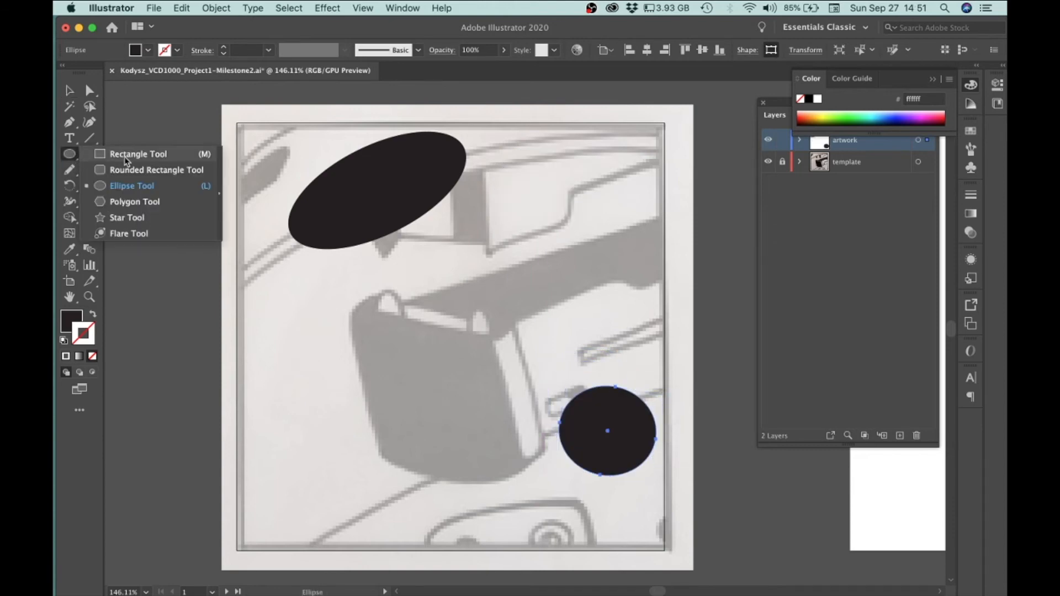
left_click(138, 154)
left_click_drag(393, 379, 535, 493)
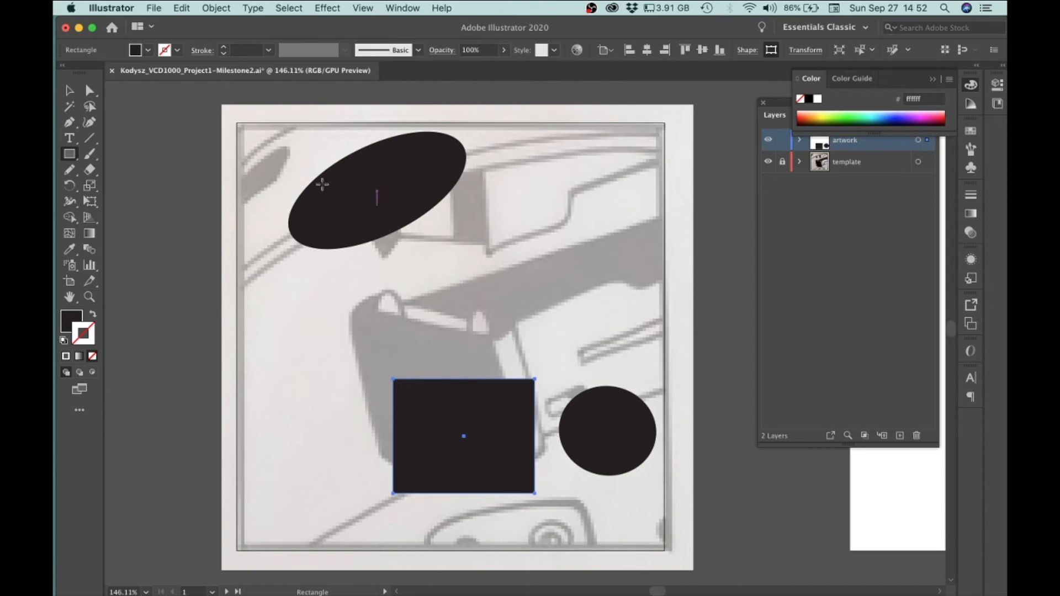
Delete the upper-left ellipse, the circle and the rectangle from the artwork
left_click(69, 91)
left_click(365, 192)
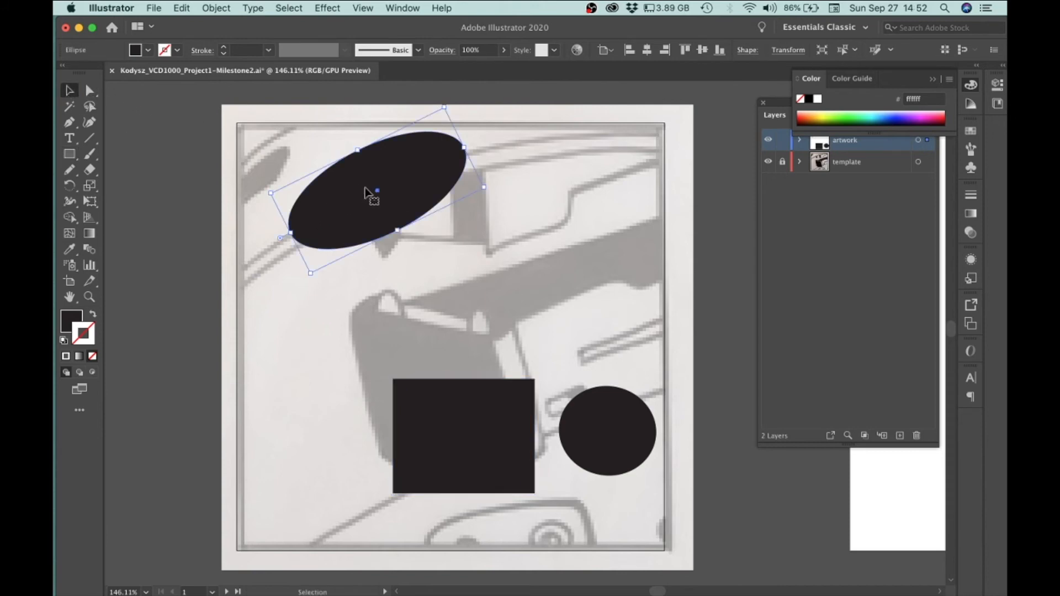
key("Delete")
left_click(601, 407)
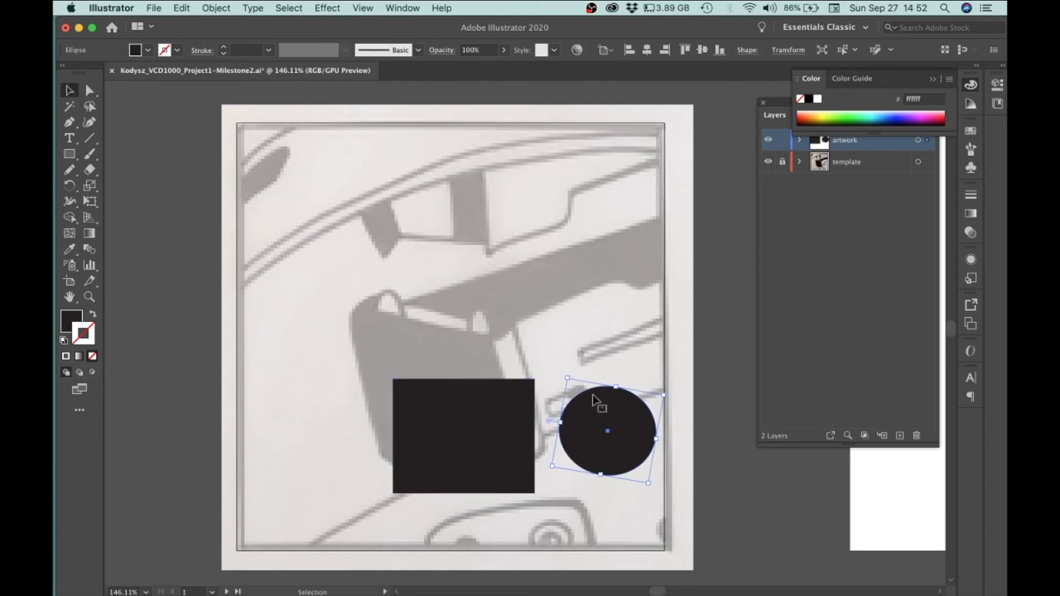
key("Delete")
left_click(496, 417)
key("Delete")
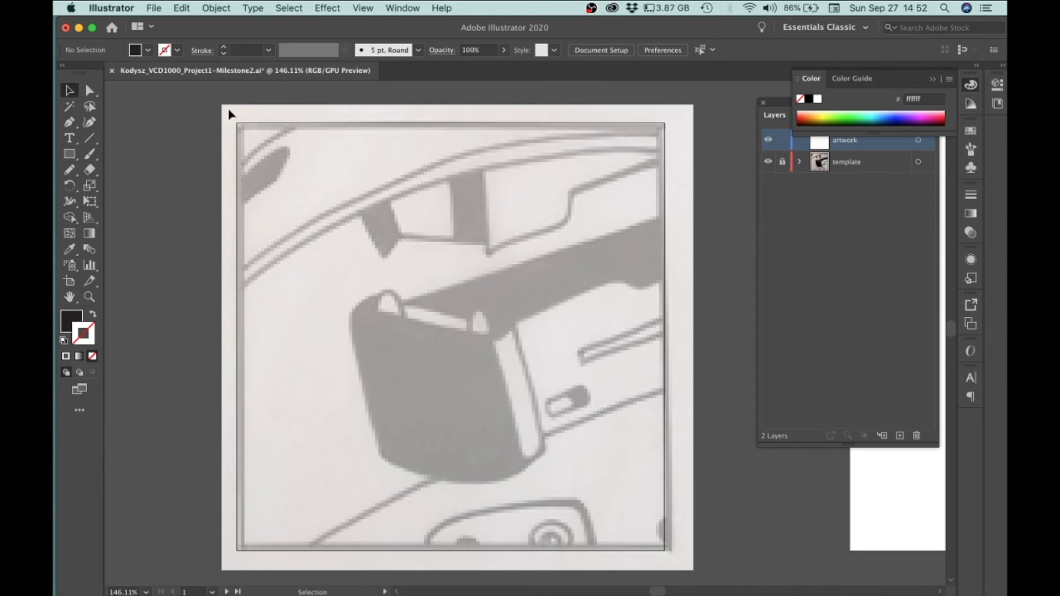
Try tracing a curved filled shape over the upper gun body with the Pen tool, then undo the whole path
left_click(70, 127)
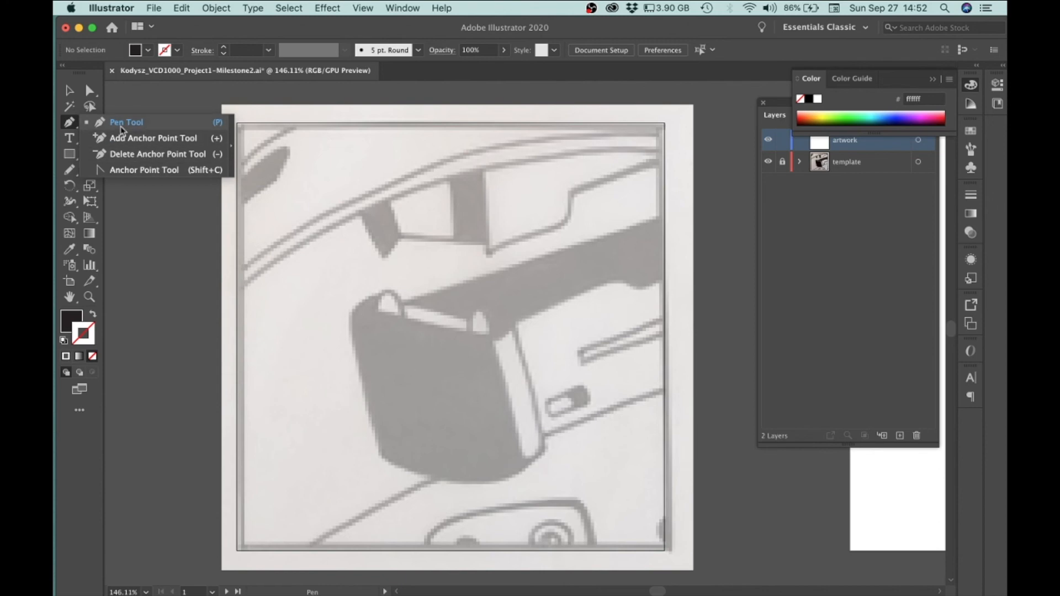
left_click(72, 127)
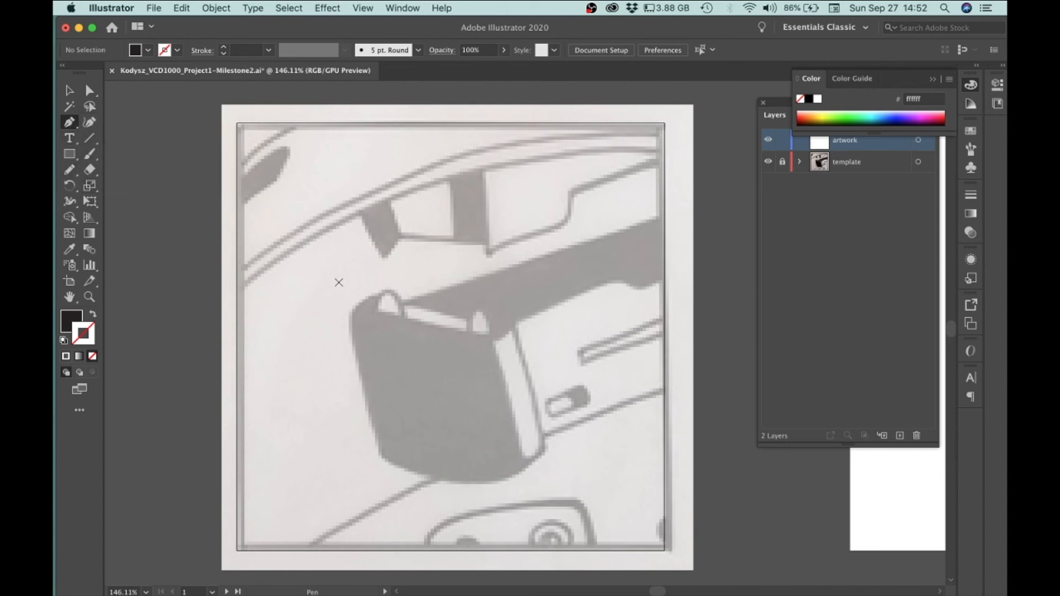
left_click_drag(445, 243, 516, 246)
left_click_drag(587, 263, 628, 297)
left_click_drag(635, 373, 551, 449)
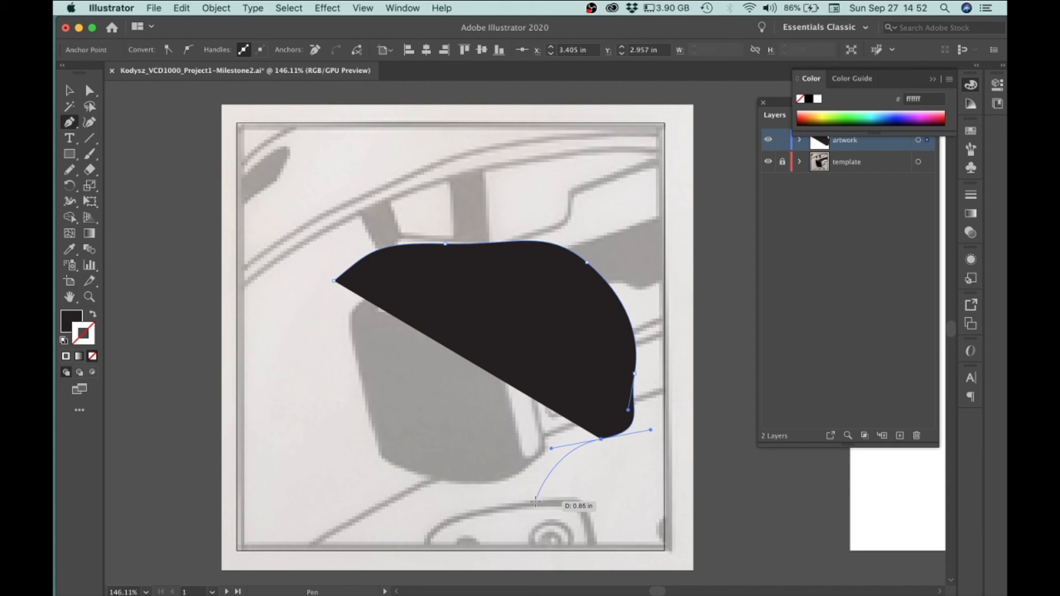
left_click_drag(485, 493, 428, 489)
left_click_drag(398, 446, 343, 367)
key("super+z")
key("super+z")
key("super+z")
key("super+z")
key("super+z")
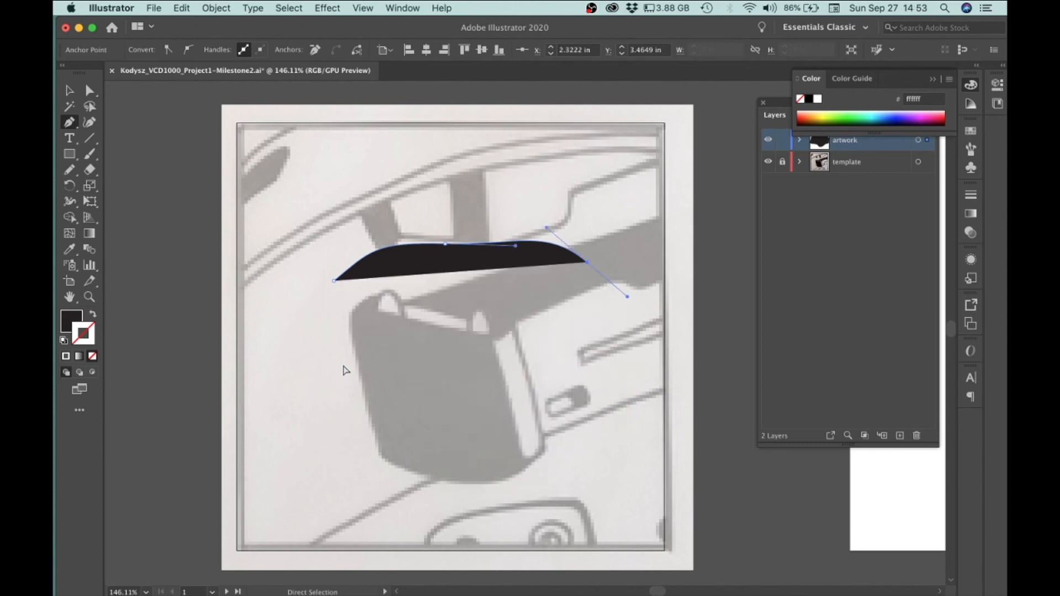
key("super+z")
key("super+z")
key("super+z")
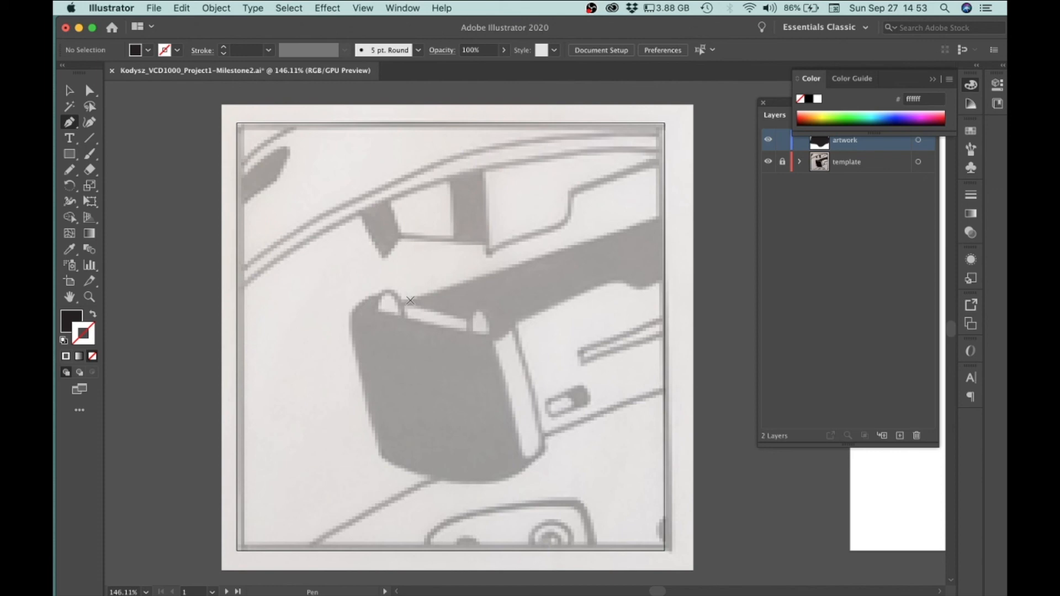
Try tracing the gun barrel's top edge with the Pen tool, then undo the path
left_click_drag(431, 295, 436, 294)
left_click_drag(502, 270, 529, 263)
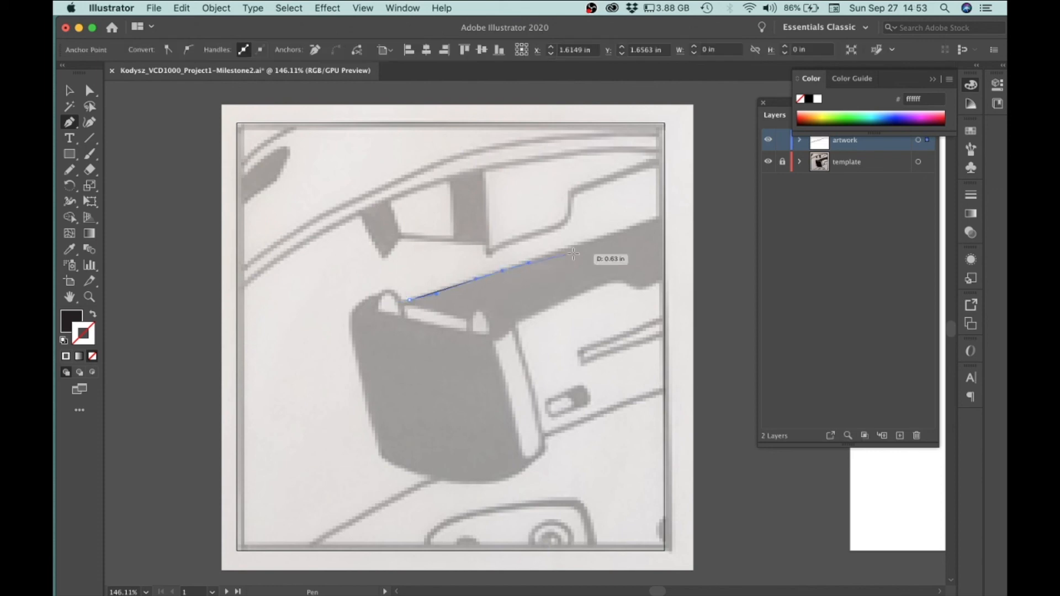
left_click_drag(600, 235, 607, 280)
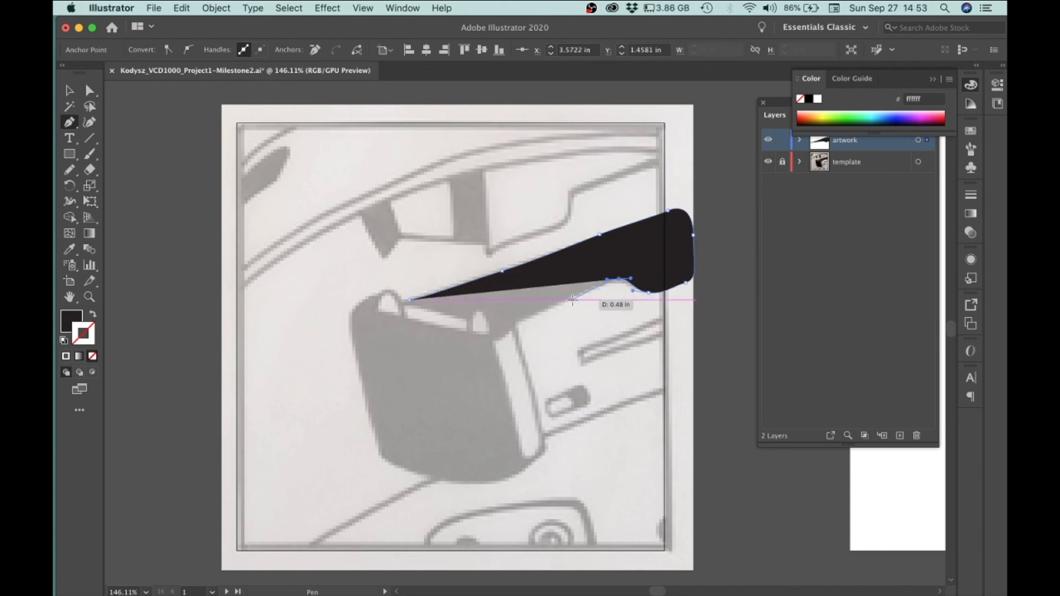
left_click_drag(573, 300, 533, 307)
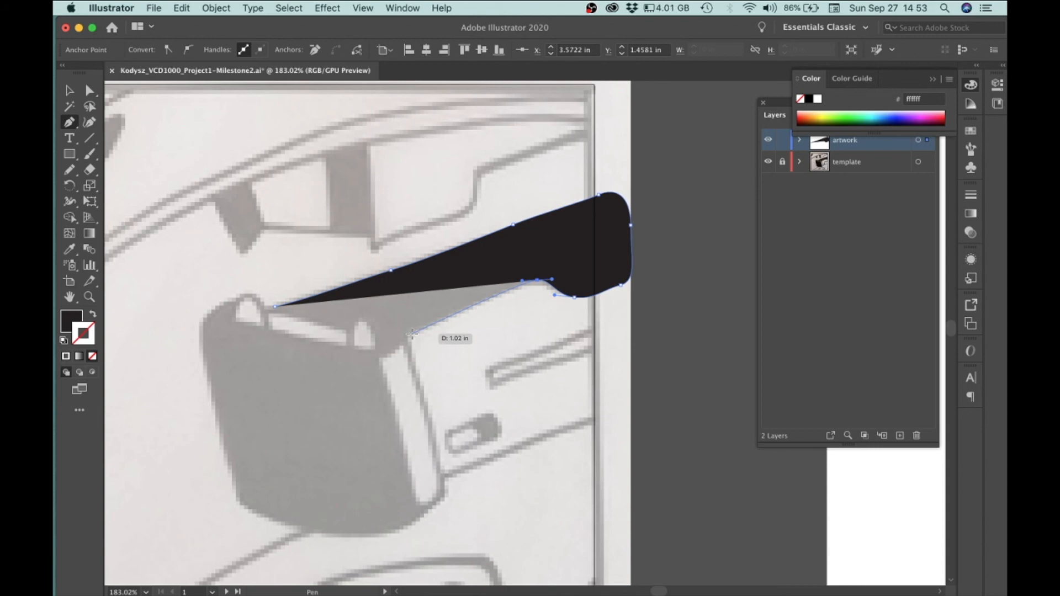
key("super+z")
key("super+z")
key("super+z")
key("super+z")
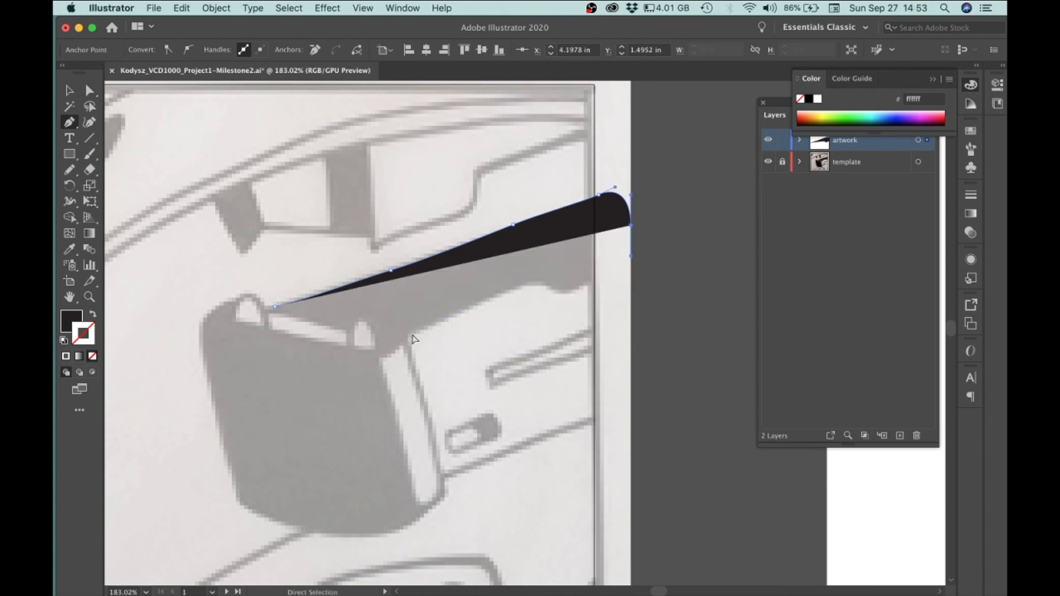
key("super+z")
key("super+z")
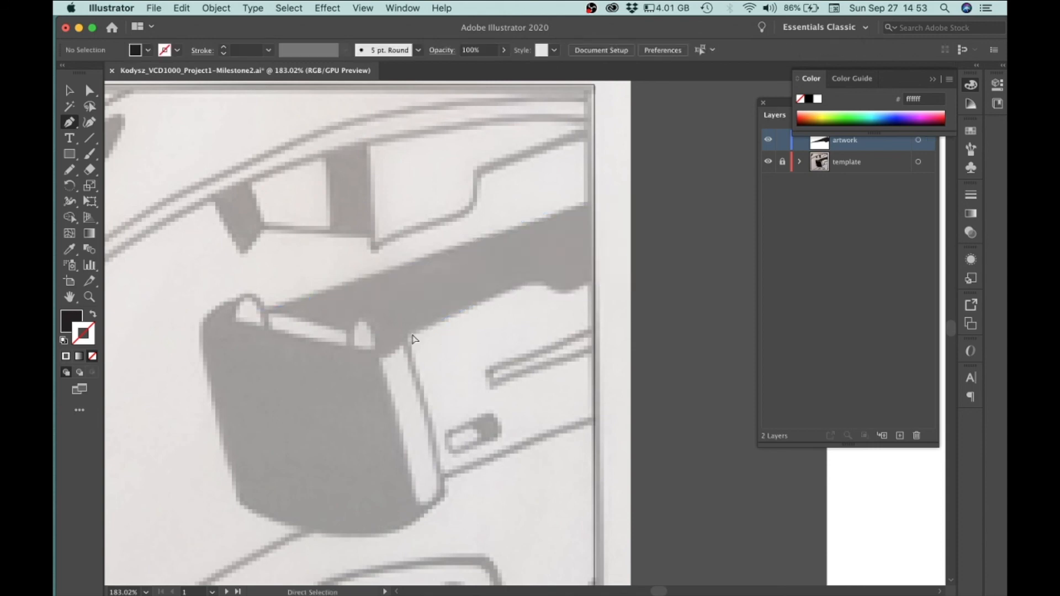
Swap the fill and stroke so new paths have no fill and a black stroke
left_click_drag(429, 329, 513, 342)
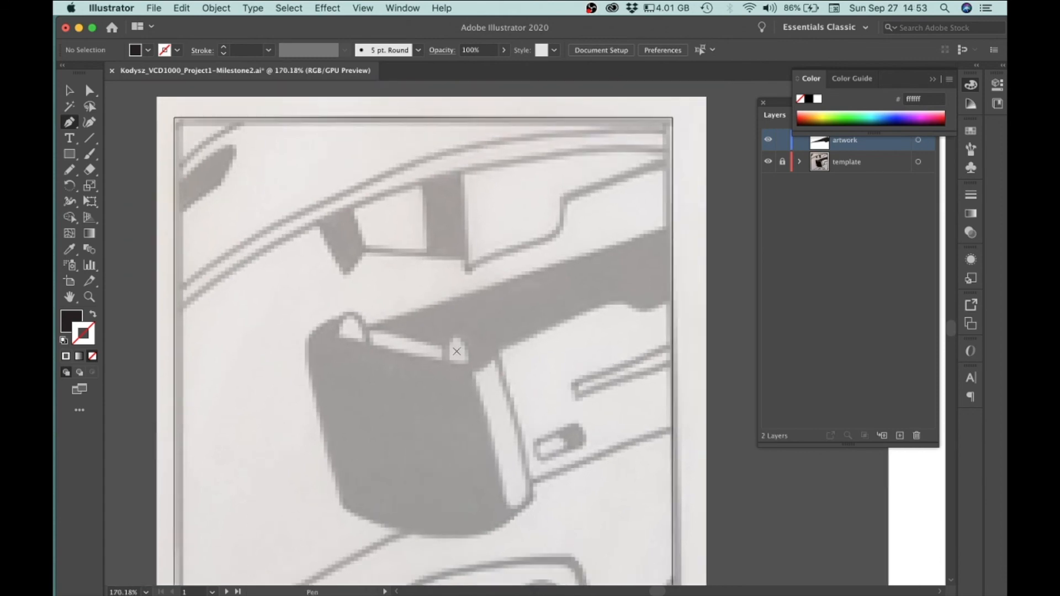
left_click(92, 316)
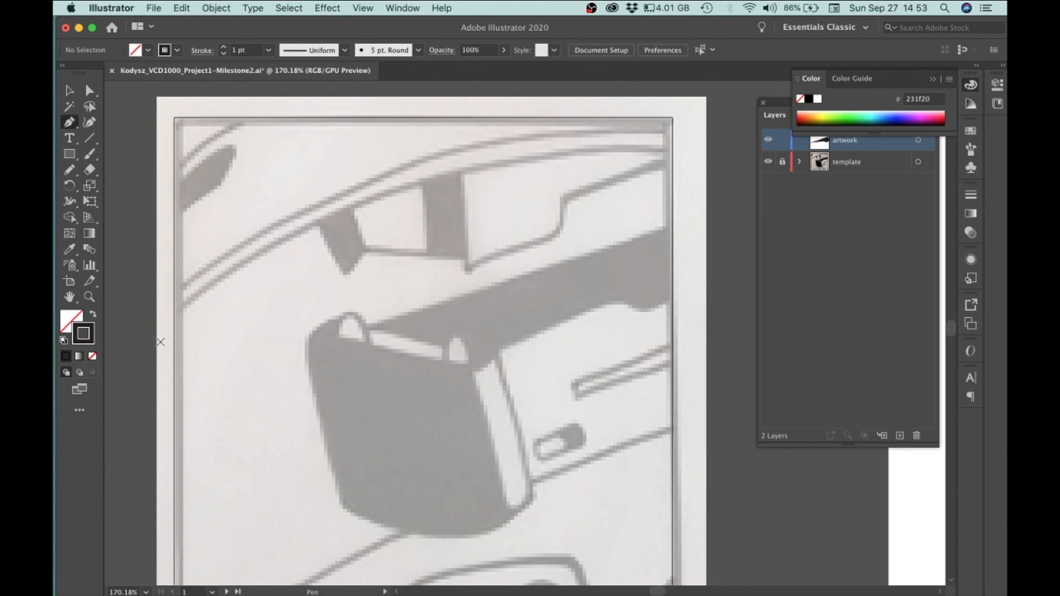
Trace the outline of the gun barrel with the Pen tool as a stroked path
scroll(401, 316, "right", 5)
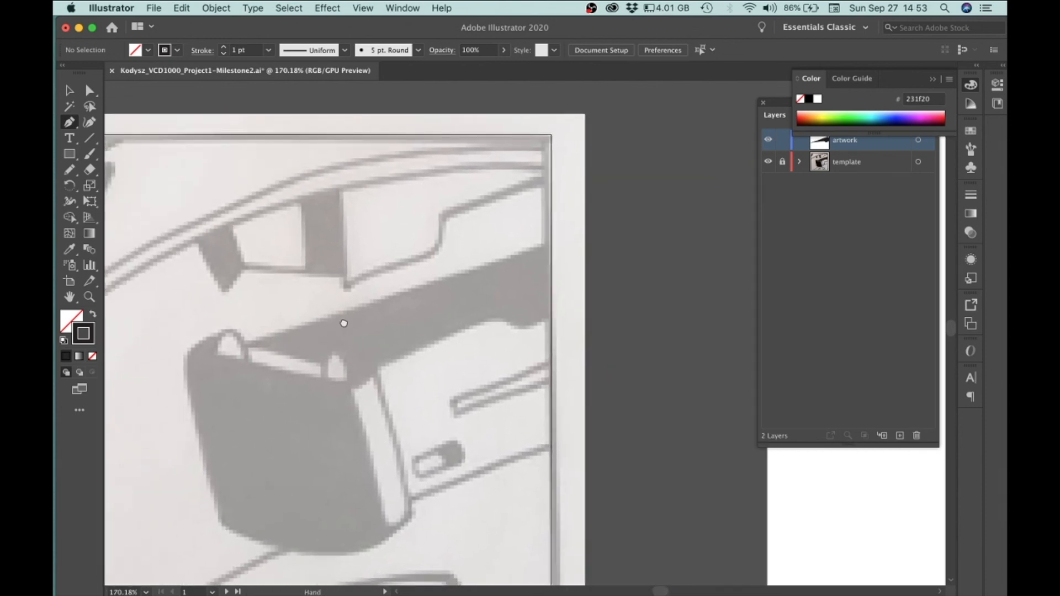
left_click_drag(304, 327, 344, 315)
mouse_move(411, 291)
left_mouse_down()
mouse_move(597, 232)
mouse_move(605, 239)
left_mouse_up()
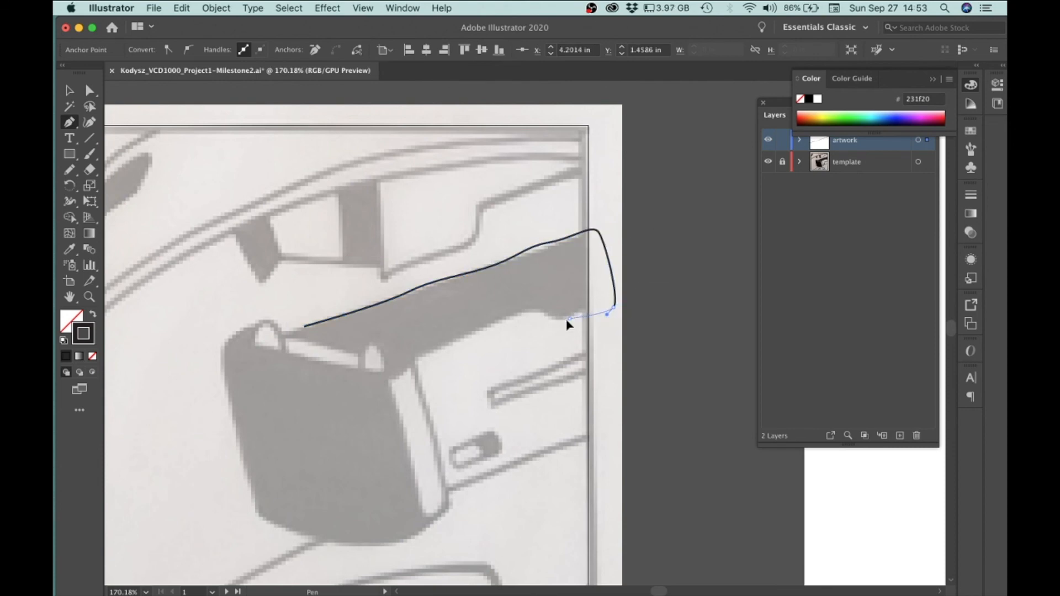